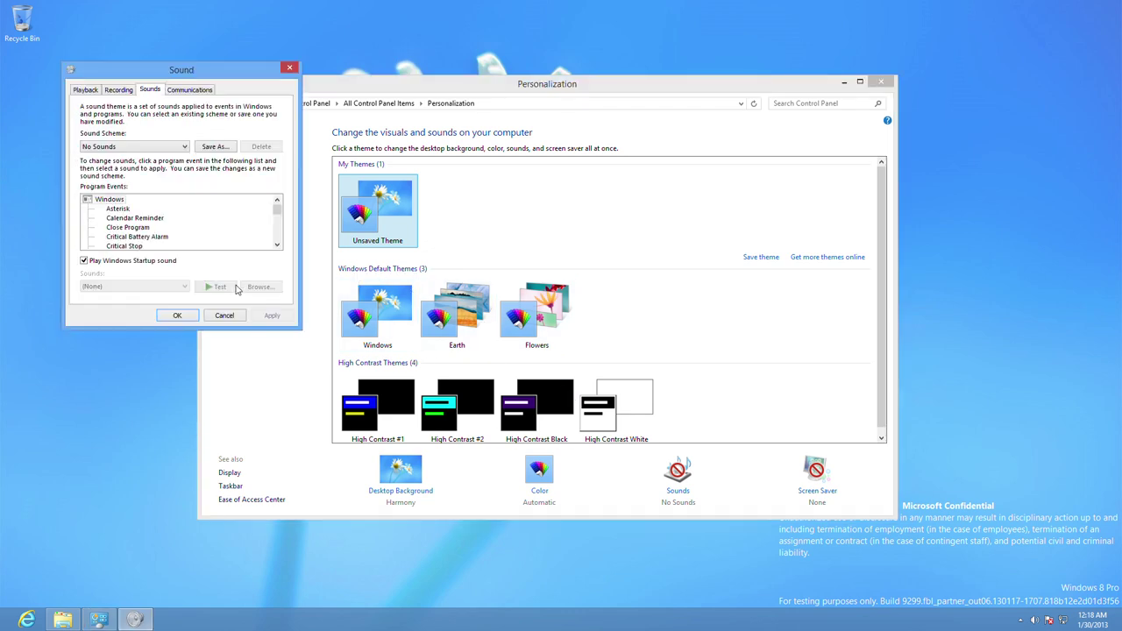
- Assign the Windows Startup sound from the GZ folder of the WNR Sound Scheme Pack to the Asterisk event and play it
{"action": "left_click", "coordinate": [113, 210]}
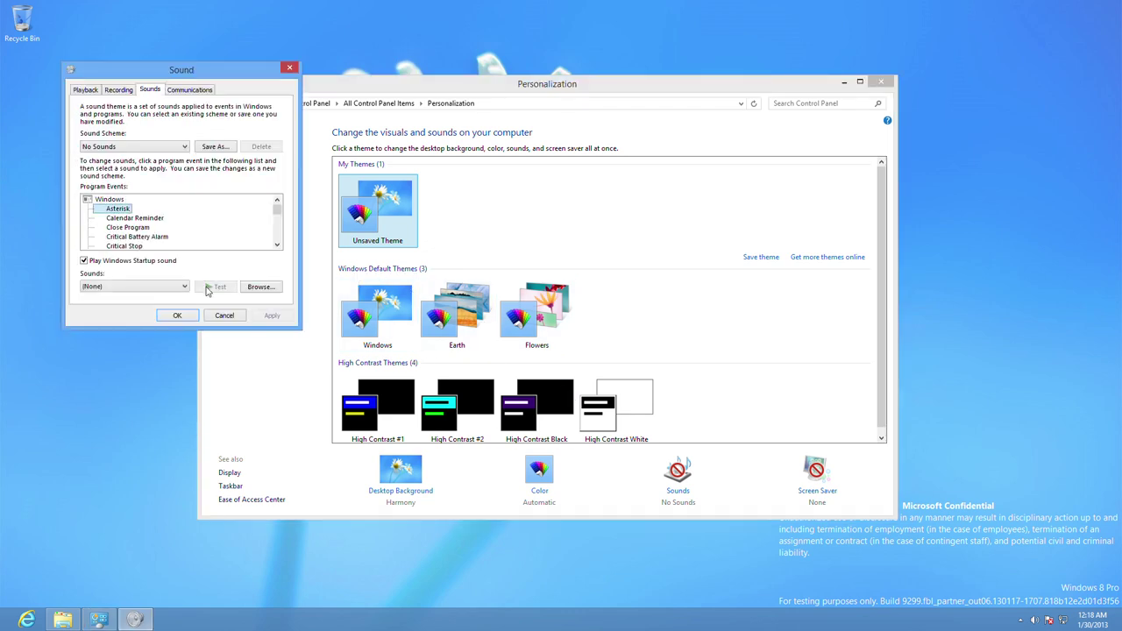
{"action": "left_click", "coordinate": [260, 288]}
{"action": "left_click", "coordinate": [123, 235]}
{"action": "double_click", "coordinate": [218, 160]}
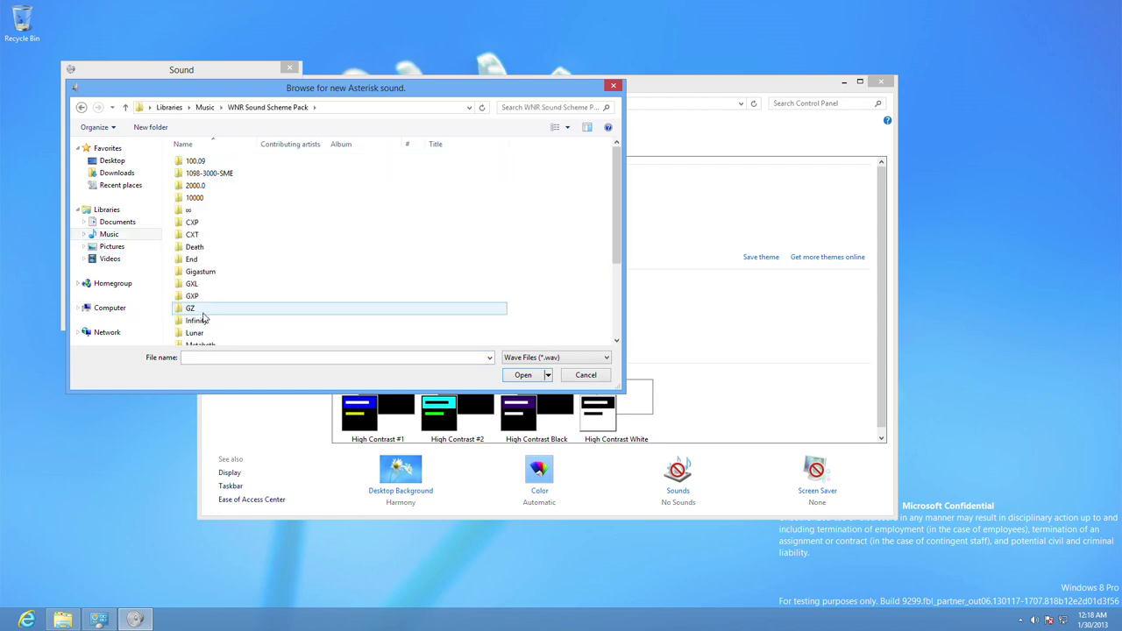
{"action": "double_click", "coordinate": [212, 291]}
{"action": "scroll", "coordinate": [239, 278], "scroll_direction": "down", "scroll_amount": 5}
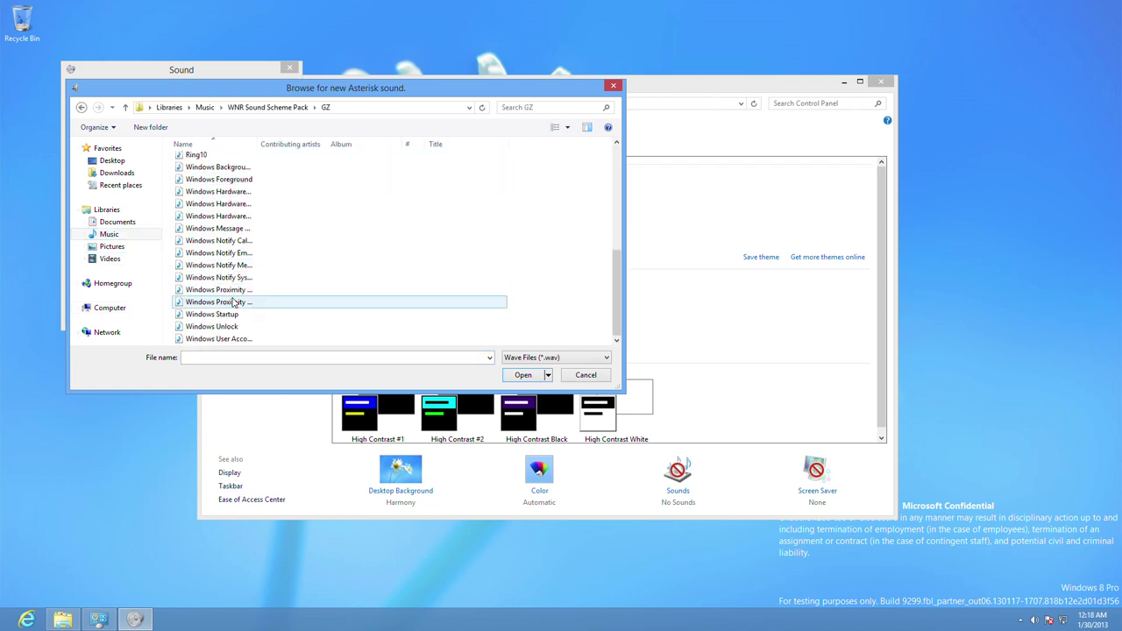
{"action": "double_click", "coordinate": [221, 313]}
{"action": "left_click", "coordinate": [225, 292]}
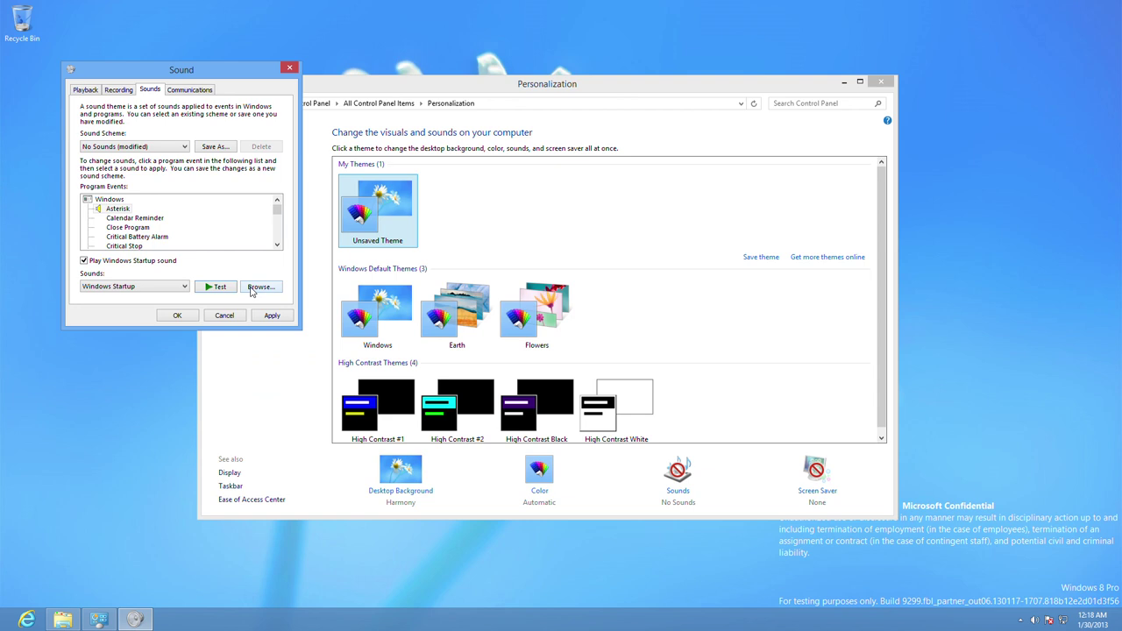
- Select Alarm01, Alarm02 and Alarm03 in turn as the Asterisk sound and play each one
{"action": "left_click", "coordinate": [182, 289]}
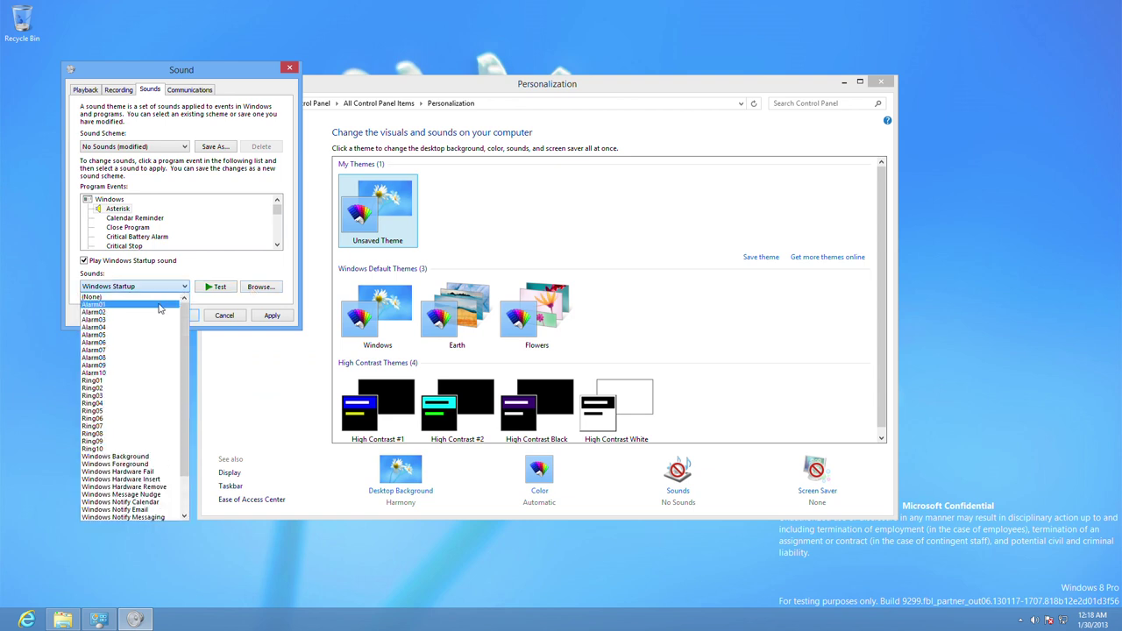
{"action": "left_click", "coordinate": [161, 308]}
{"action": "left_click", "coordinate": [200, 289]}
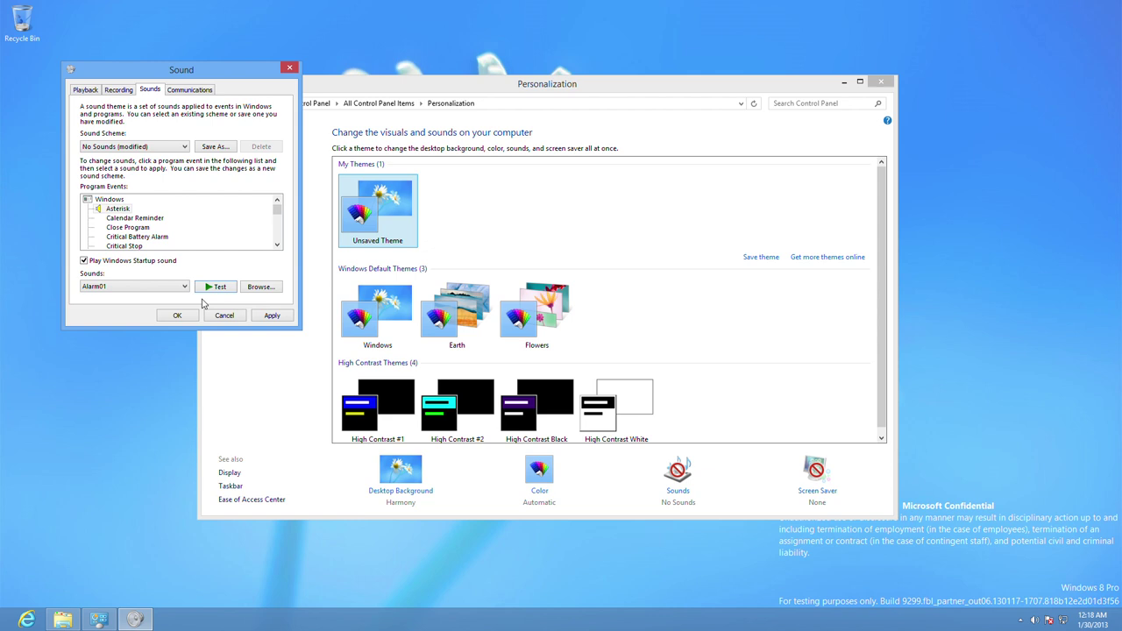
{"action": "left_click", "coordinate": [182, 288]}
{"action": "left_click", "coordinate": [176, 313]}
{"action": "left_click", "coordinate": [208, 289]}
{"action": "left_click", "coordinate": [182, 288]}
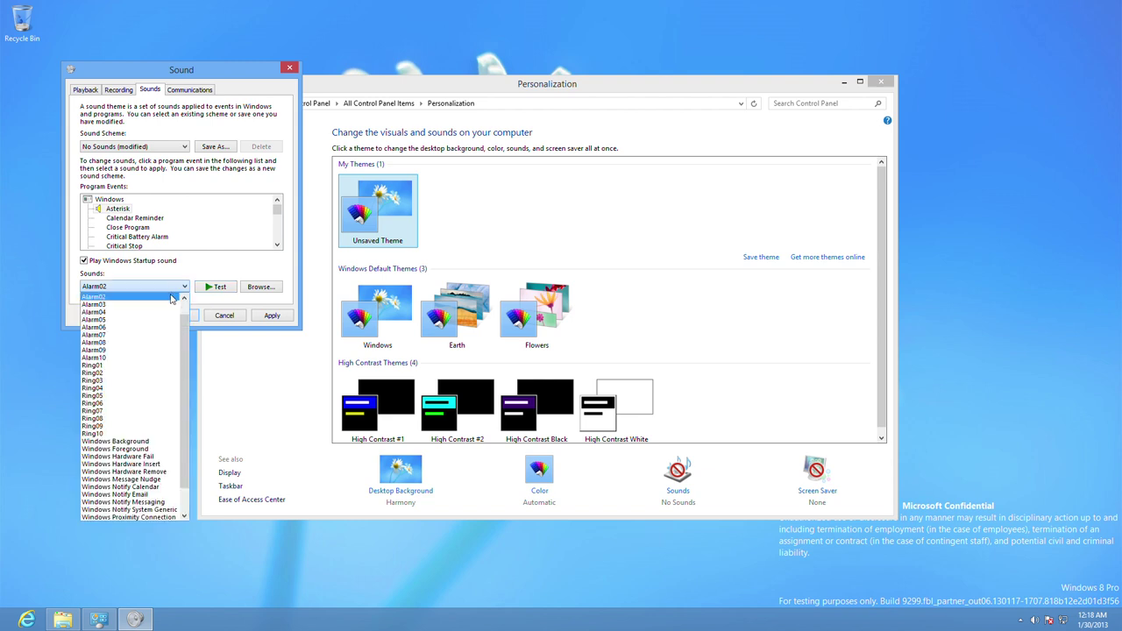
{"action": "left_click", "coordinate": [176, 309]}
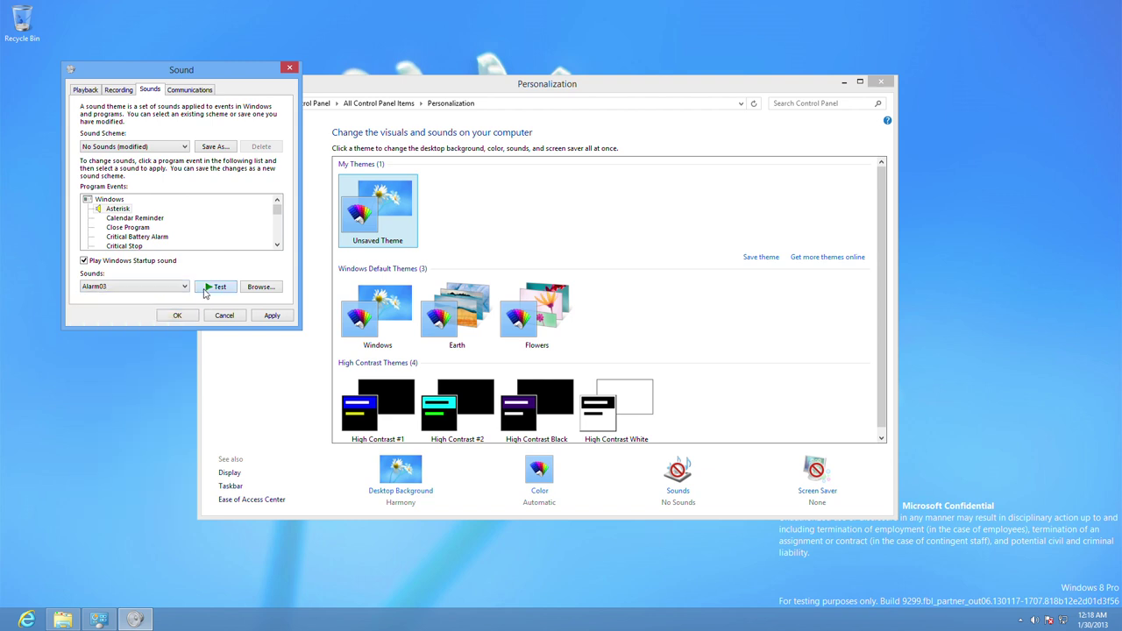
- Preview the sounds Alarm04 through Alarm08 one after another for the Asterisk event
{"action": "left_click", "coordinate": [184, 286]}
{"action": "left_click", "coordinate": [174, 305]}
{"action": "left_click", "coordinate": [184, 286]}
{"action": "left_click", "coordinate": [176, 305]}
{"action": "left_click", "coordinate": [184, 287]}
{"action": "left_click", "coordinate": [176, 305]}
{"action": "left_click", "coordinate": [184, 287]}
{"action": "left_click", "coordinate": [194, 304]}
{"action": "left_click", "coordinate": [183, 288]}
{"action": "left_click", "coordinate": [170, 312]}
- Preview the last two alarm sounds, Alarm09 and Alarm10, for the Asterisk event
{"action": "left_click", "coordinate": [183, 287]}
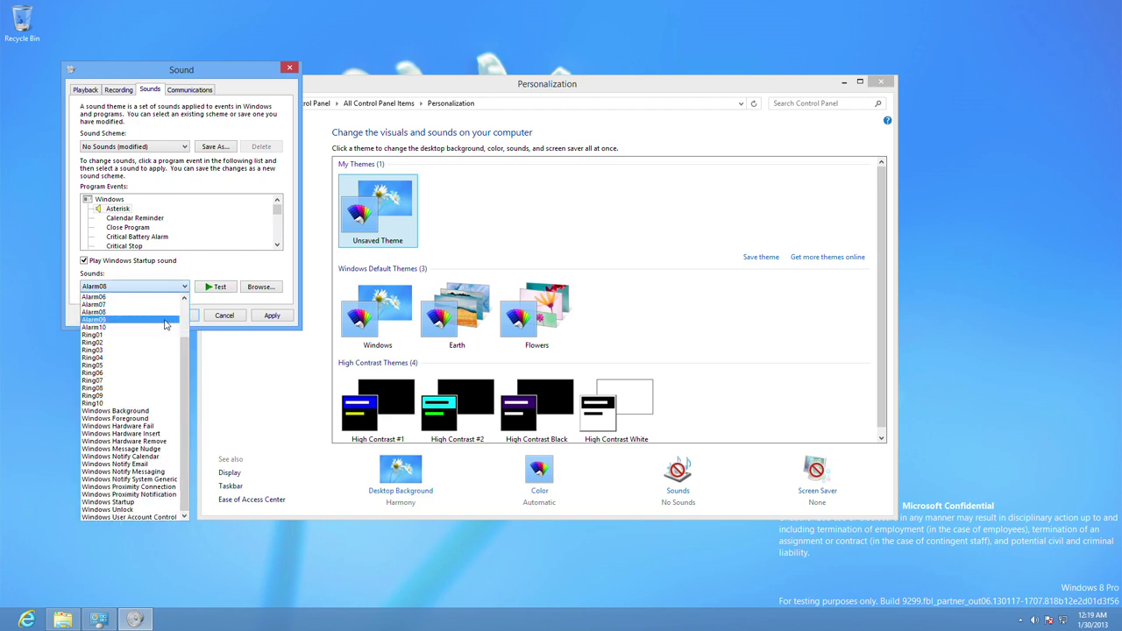
{"action": "left_click", "coordinate": [169, 323]}
{"action": "left_click", "coordinate": [227, 290]}
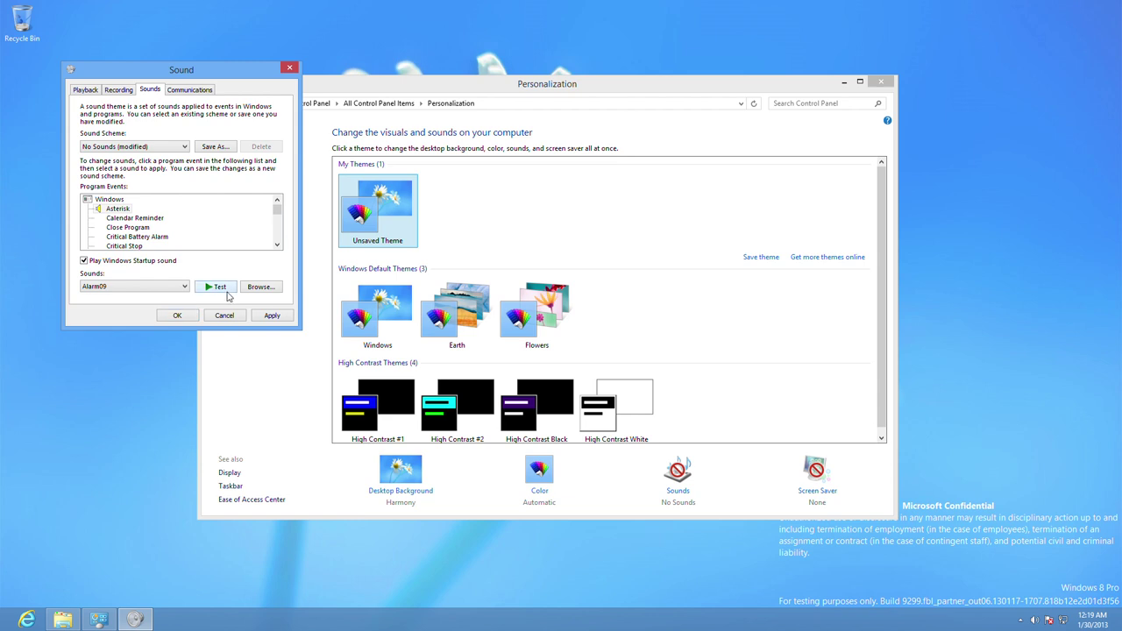
{"action": "left_click", "coordinate": [155, 288]}
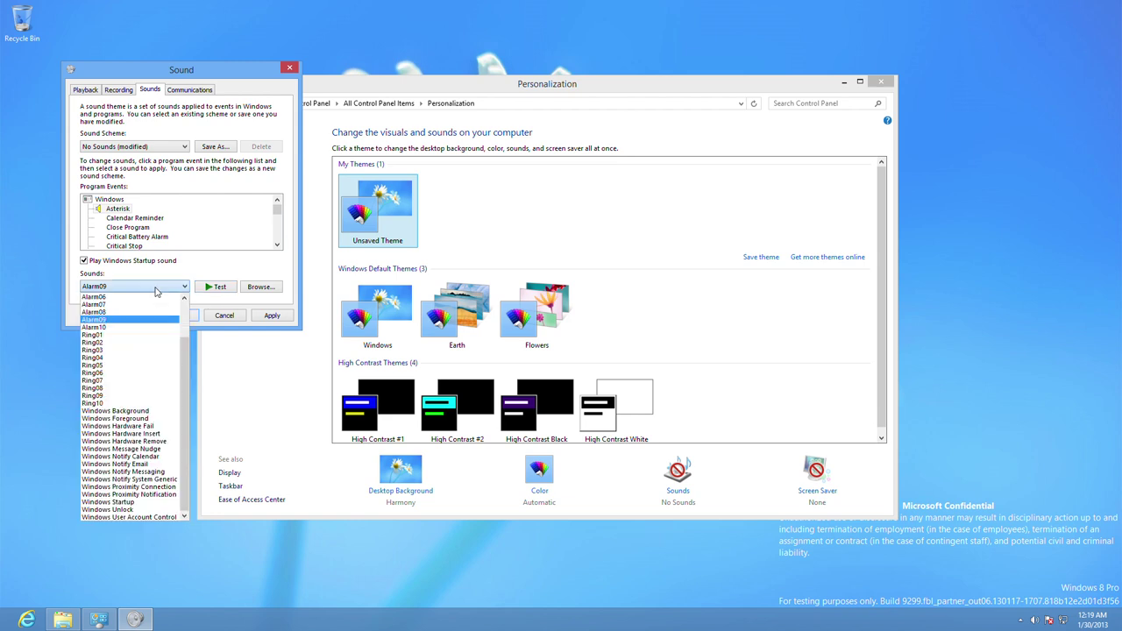
{"action": "left_click", "coordinate": [97, 327]}
{"action": "left_click", "coordinate": [223, 290]}
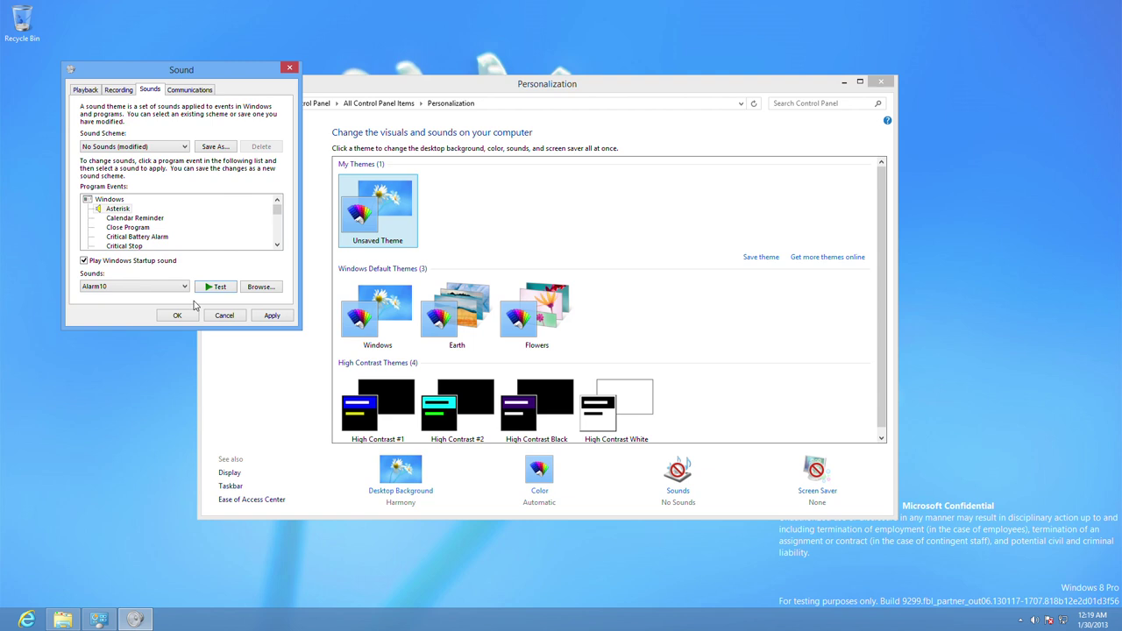
- Select Ring01, Ring02 and Ring03 in turn as the Asterisk sound and play each one
{"action": "left_click", "coordinate": [183, 286]}
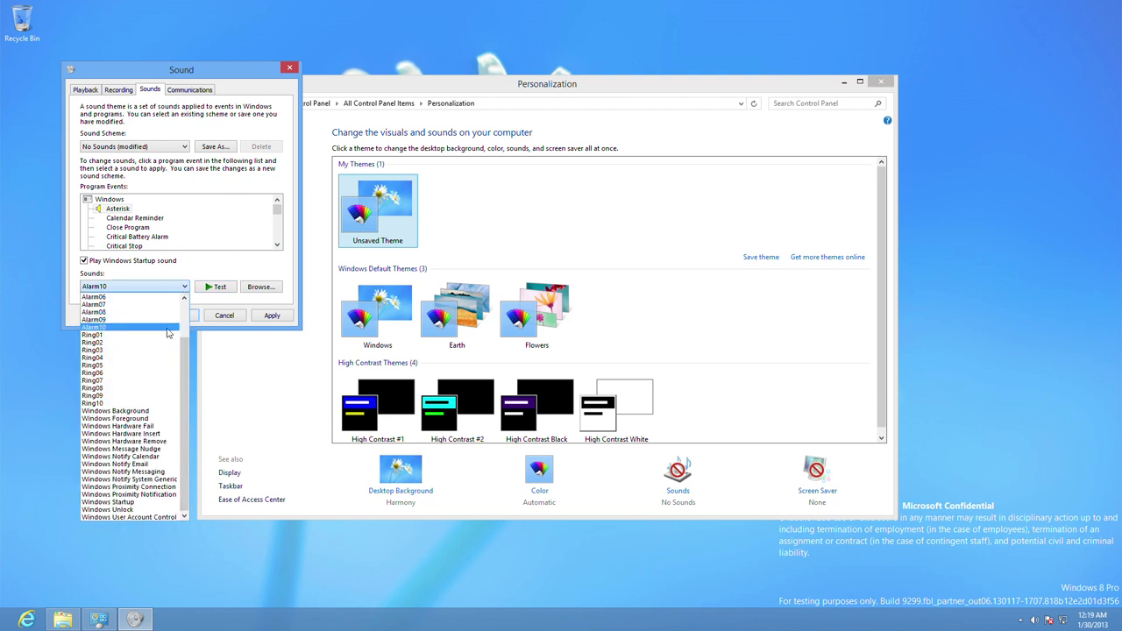
{"action": "left_click", "coordinate": [175, 296]}
{"action": "left_click", "coordinate": [209, 290]}
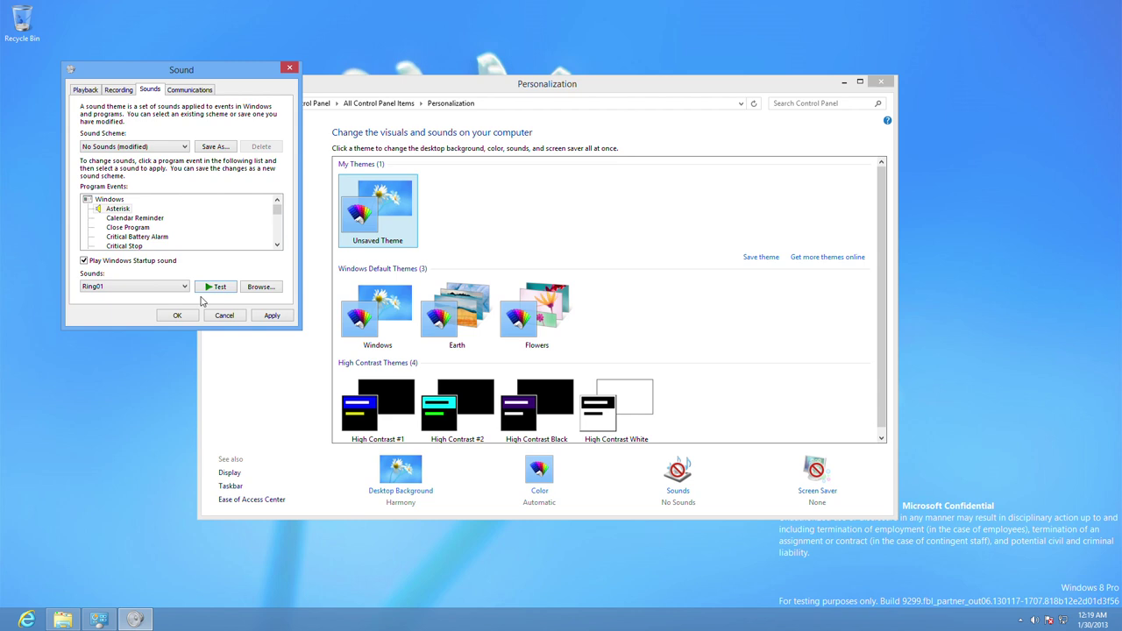
{"action": "left_click", "coordinate": [185, 288]}
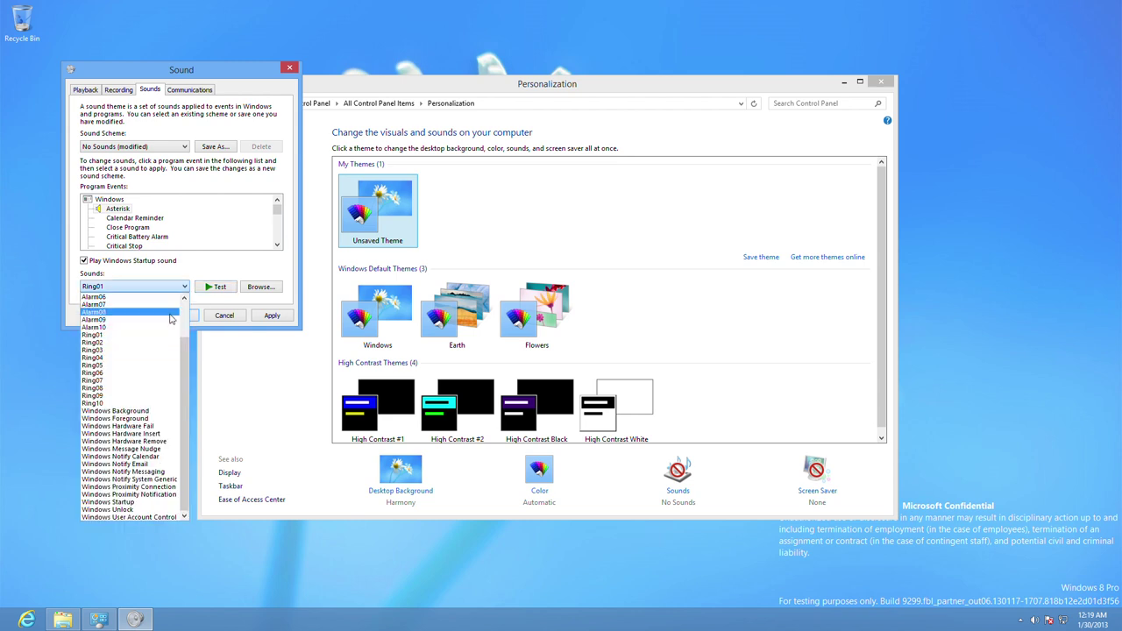
{"action": "left_click", "coordinate": [187, 308]}
{"action": "left_click", "coordinate": [205, 292]}
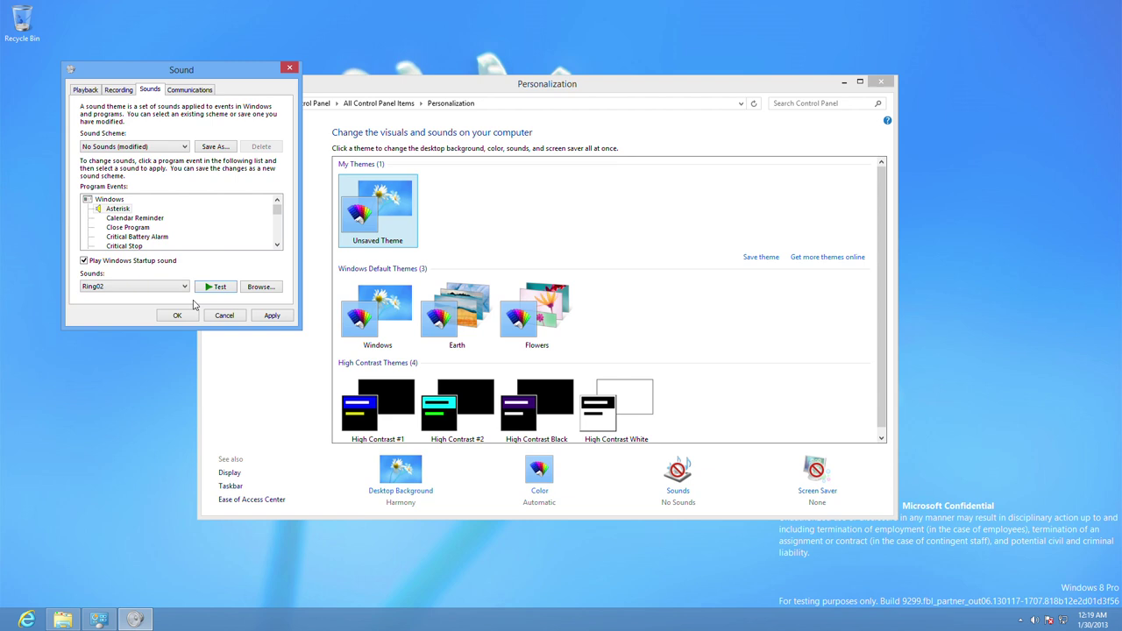
{"action": "left_click", "coordinate": [185, 286]}
{"action": "left_click", "coordinate": [175, 307]}
{"action": "left_click", "coordinate": [210, 290]}
- Preview the sounds Ring04, Ring05 and Ring06 one after another for the Asterisk event
{"action": "left_click", "coordinate": [184, 287]}
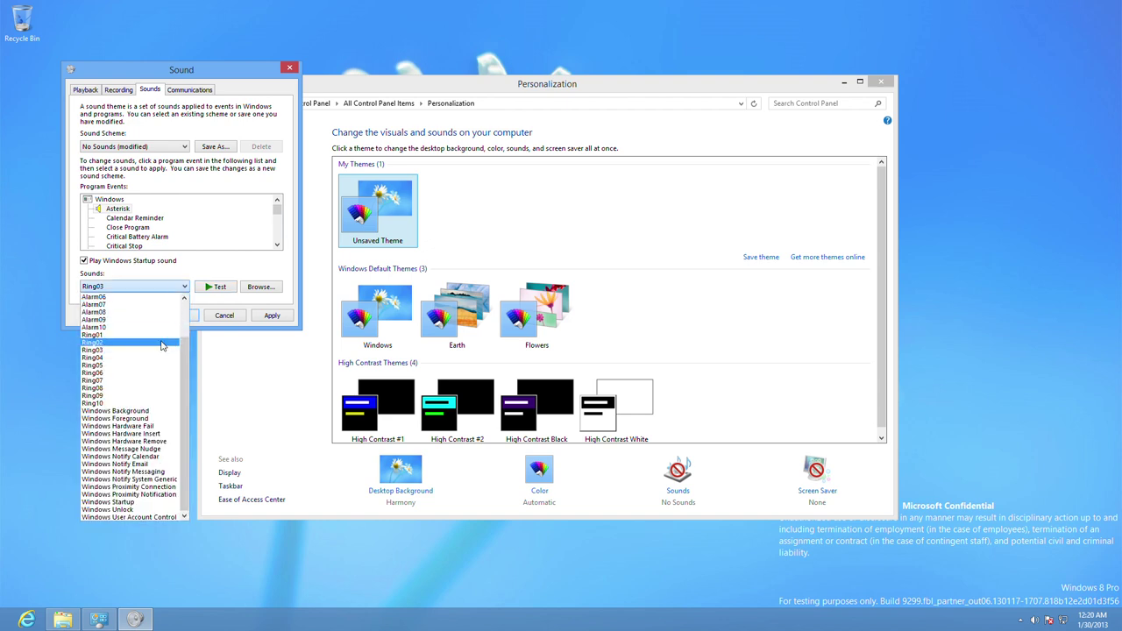
{"action": "left_click", "coordinate": [154, 358]}
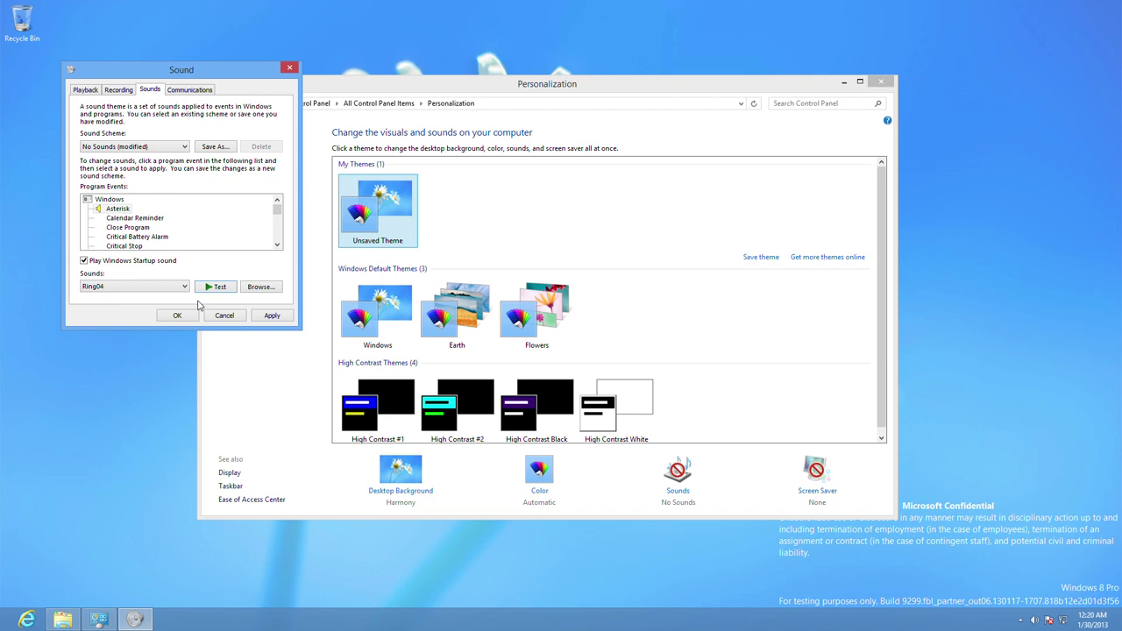
{"action": "left_click", "coordinate": [183, 289]}
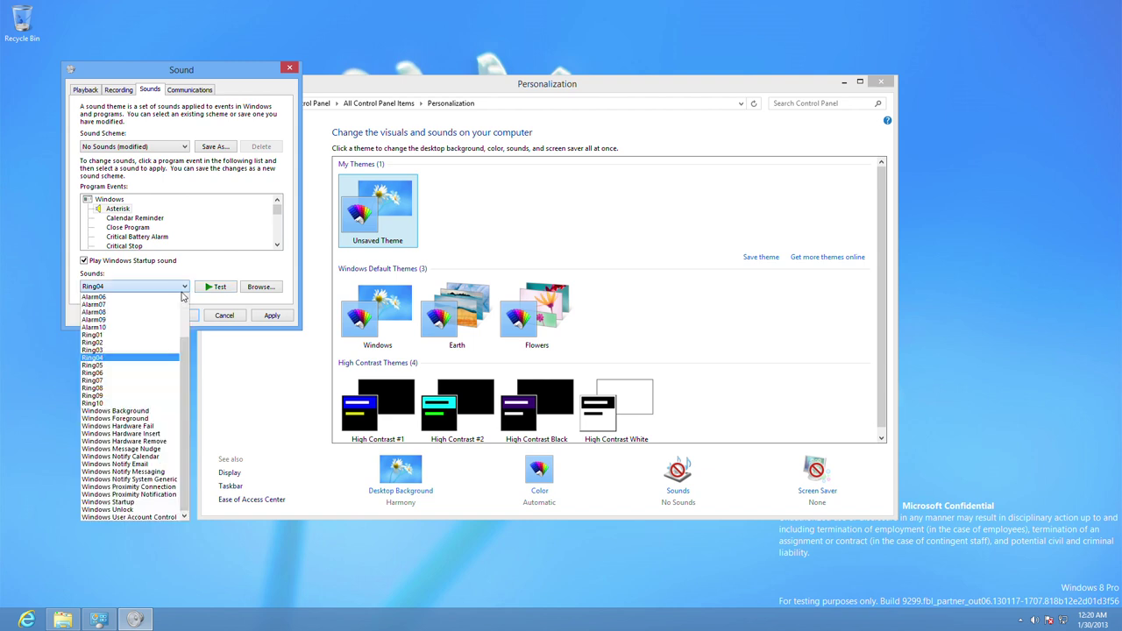
{"action": "left_click", "coordinate": [151, 368]}
{"action": "left_click", "coordinate": [219, 287]}
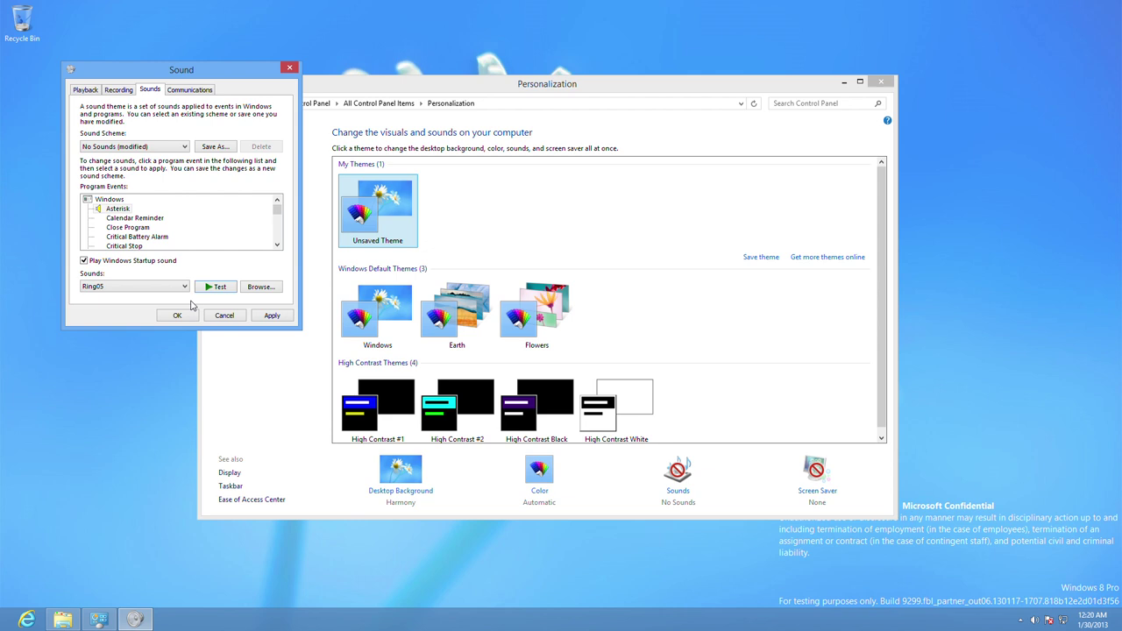
{"action": "left_click", "coordinate": [181, 286]}
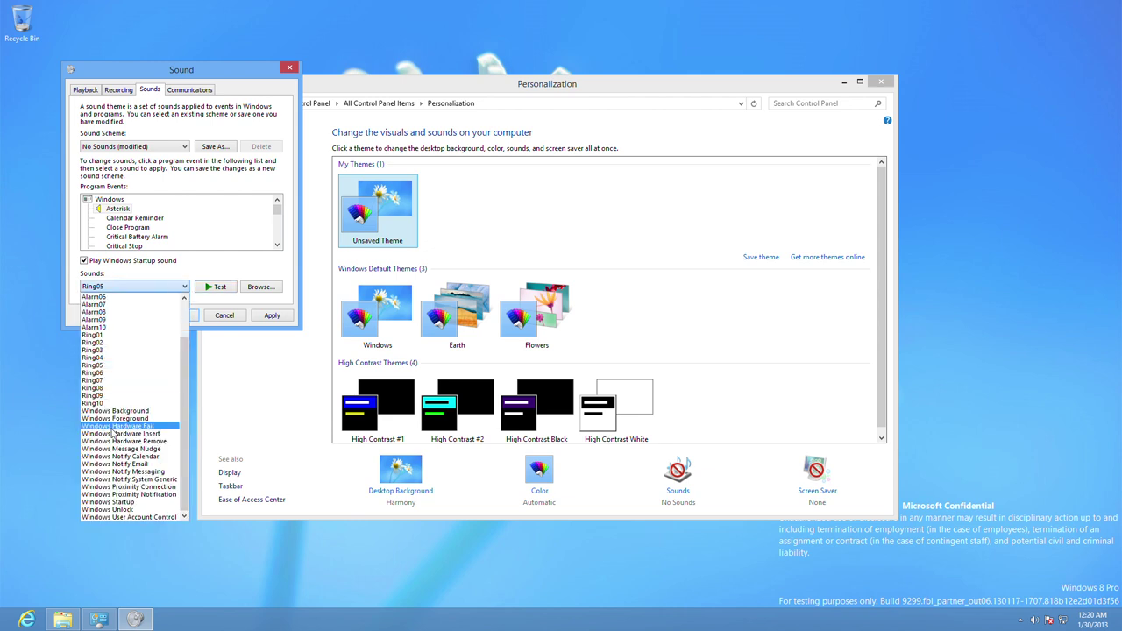
{"action": "left_click", "coordinate": [96, 374]}
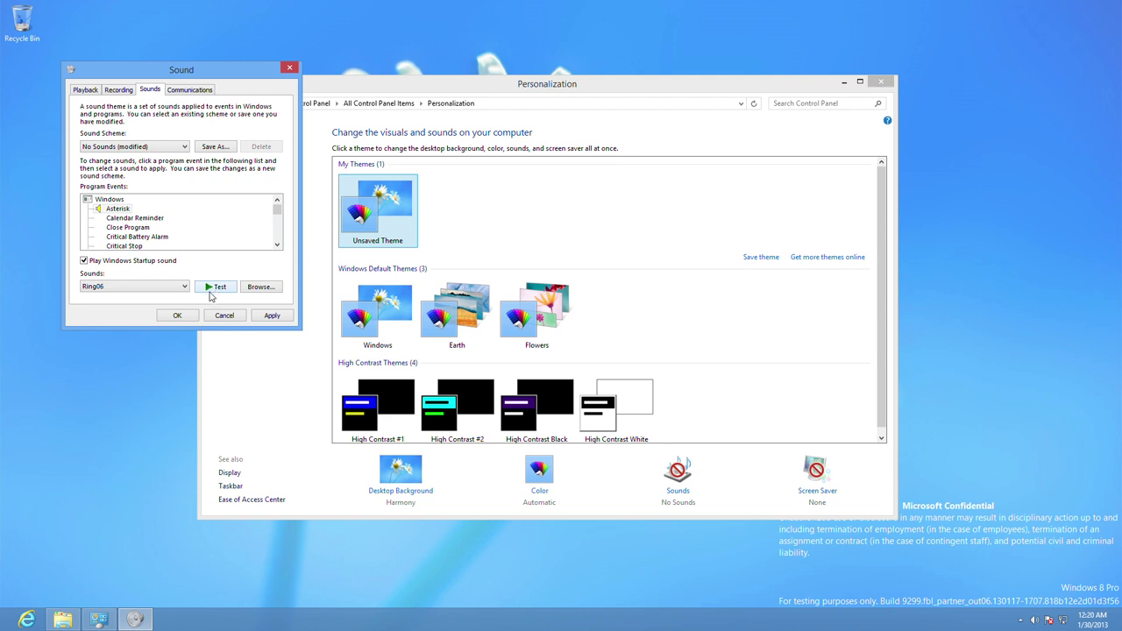
- Preview the remaining ring sounds, Ring07 through Ring10, for the Asterisk event
{"action": "left_click", "coordinate": [180, 287]}
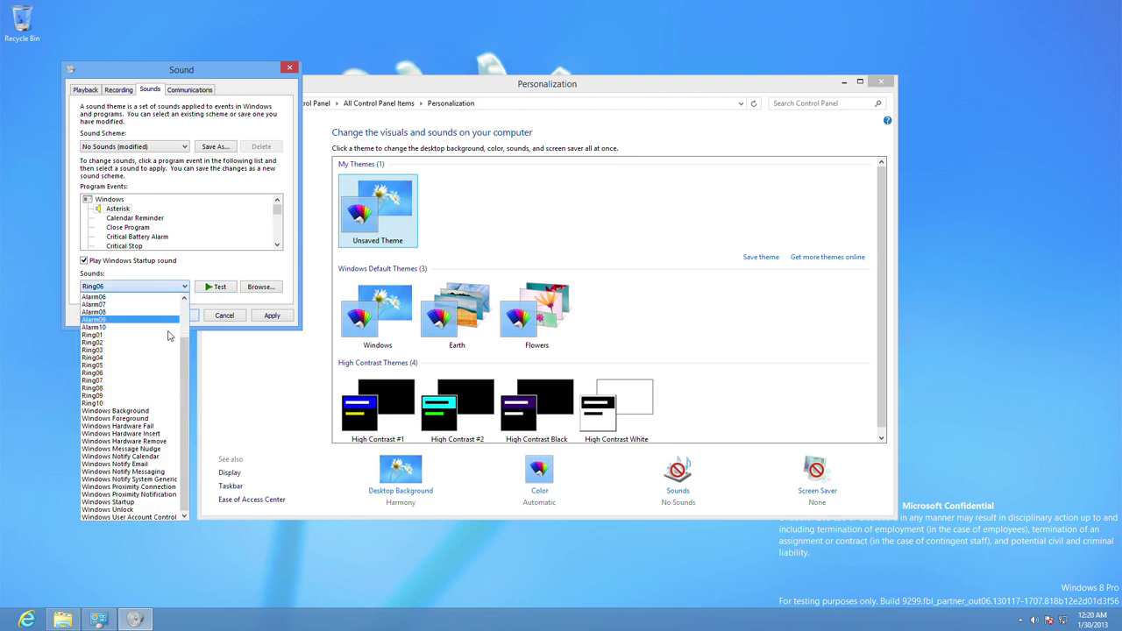
{"action": "left_click", "coordinate": [136, 392]}
{"action": "left_click", "coordinate": [207, 289]}
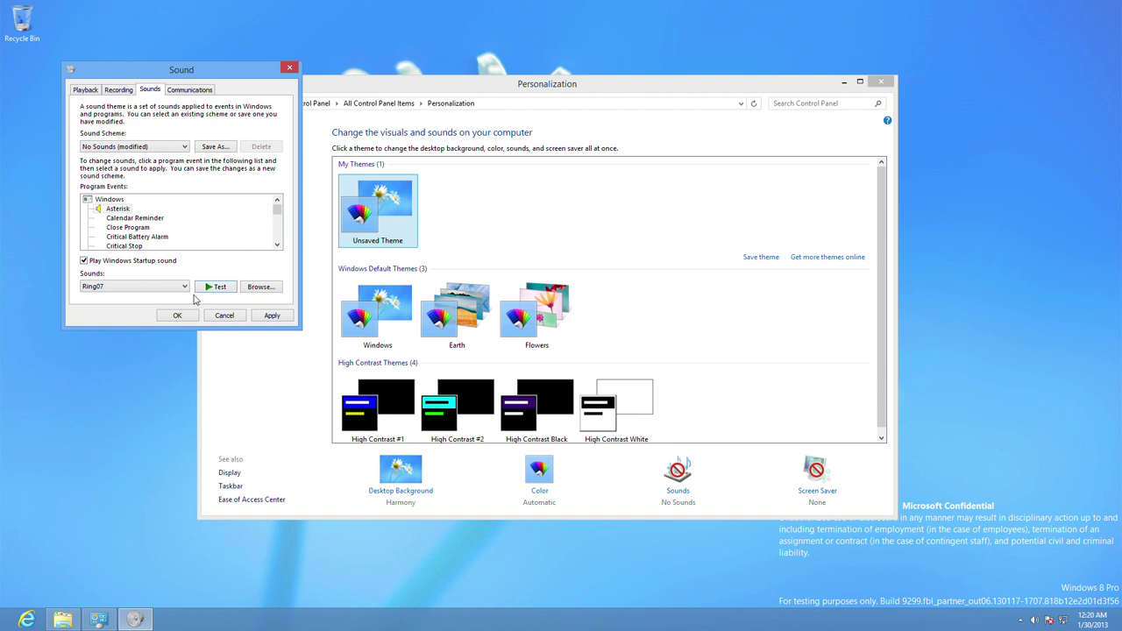
{"action": "left_click", "coordinate": [183, 286]}
{"action": "left_click", "coordinate": [104, 388]}
{"action": "left_click", "coordinate": [211, 289]}
{"action": "left_click", "coordinate": [184, 287]}
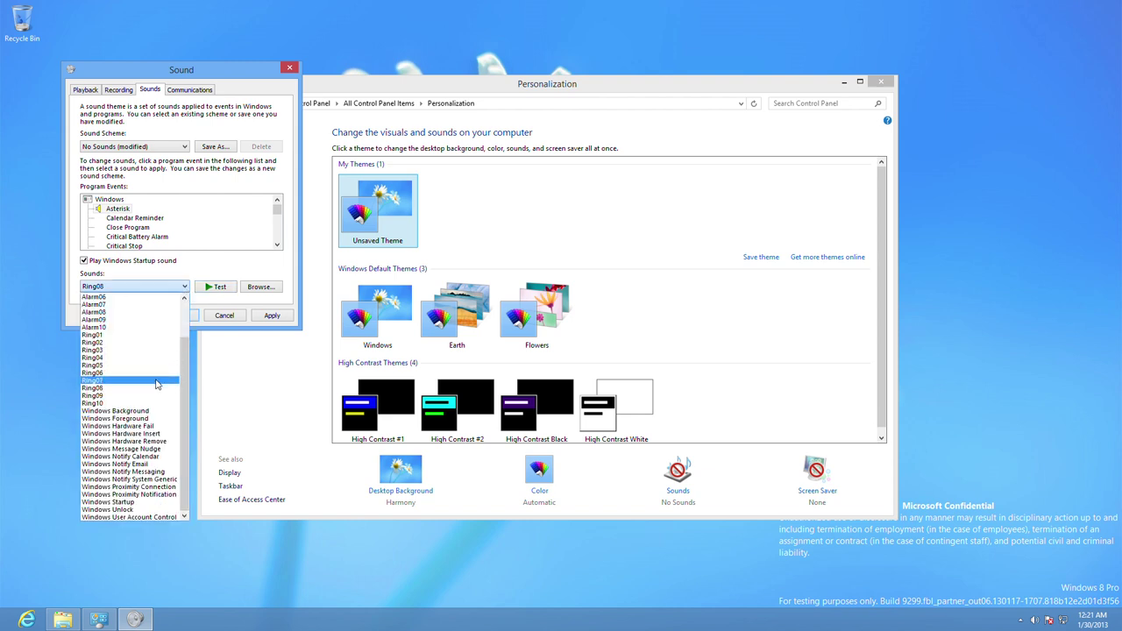
{"action": "left_click", "coordinate": [157, 396]}
{"action": "left_click", "coordinate": [218, 288]}
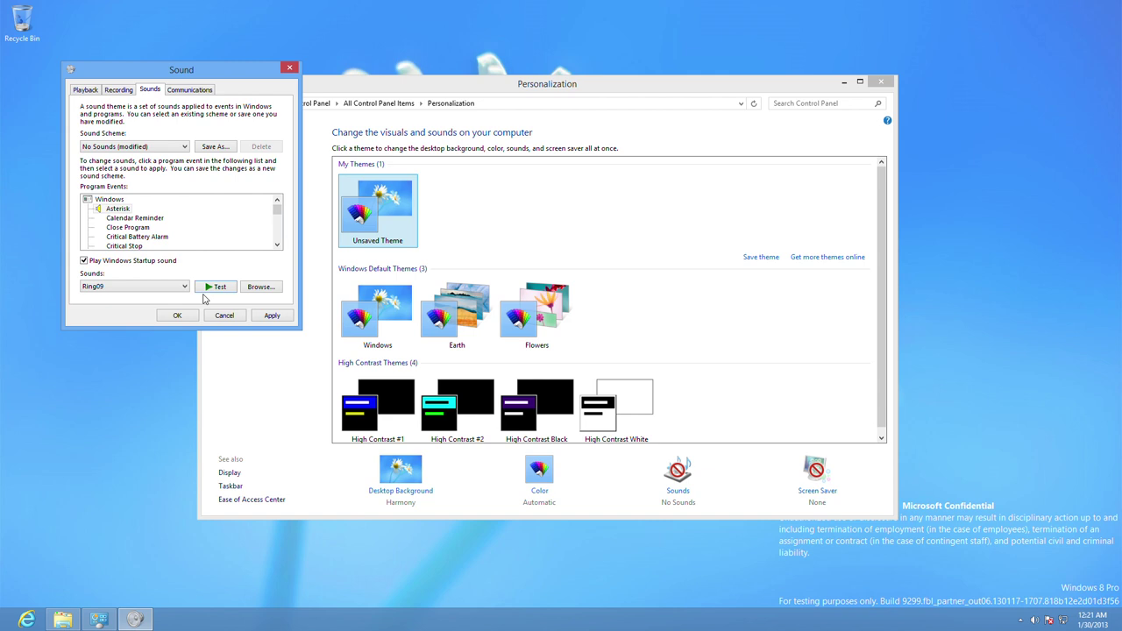
{"action": "left_click", "coordinate": [184, 289]}
{"action": "left_click", "coordinate": [130, 403]}
- Select Windows Background and Windows Foreground in turn as the Asterisk sound and play each one
{"action": "left_click", "coordinate": [184, 288]}
{"action": "left_click", "coordinate": [147, 411]}
{"action": "left_click", "coordinate": [218, 290]}
{"action": "left_click", "coordinate": [184, 286]}
{"action": "left_click", "coordinate": [132, 422]}
{"action": "left_click", "coordinate": [209, 291]}
- Preview the Windows Hardware Fail, Windows Hardware Insert and Windows Hardware Remove sounds for the Asterisk event
{"action": "left_click", "coordinate": [185, 289]}
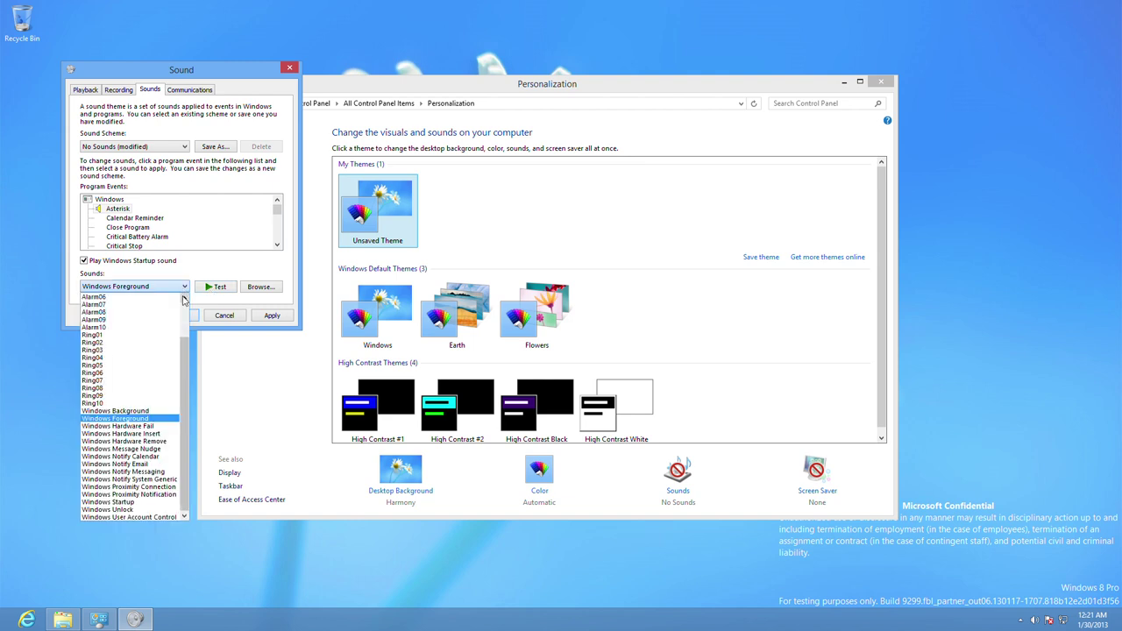
{"action": "left_click", "coordinate": [145, 427]}
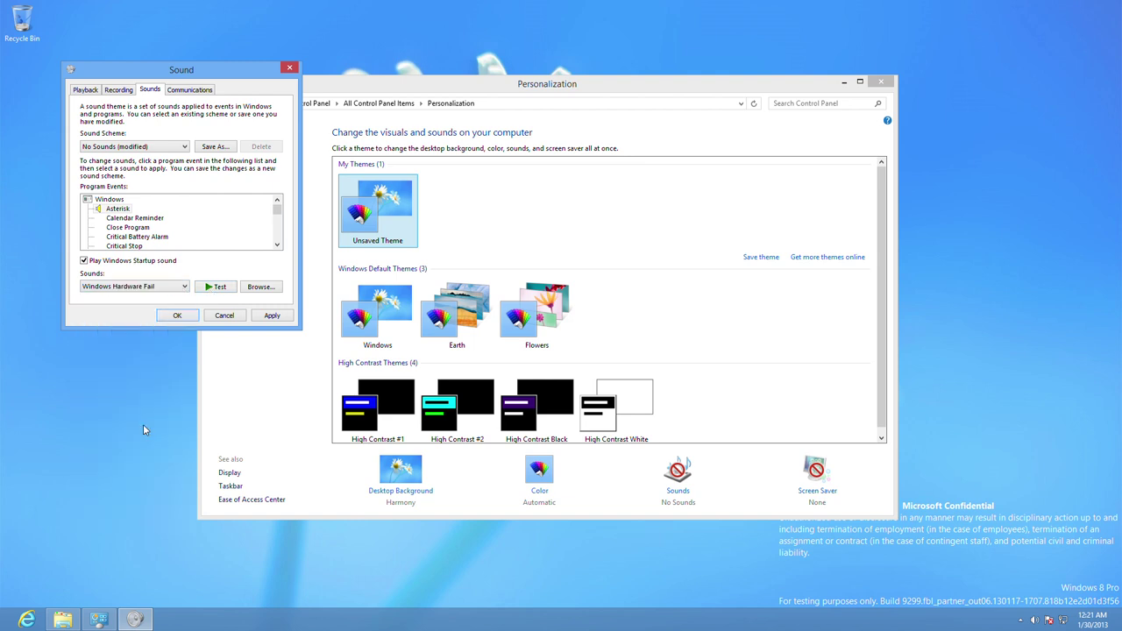
{"action": "left_click", "coordinate": [183, 288]}
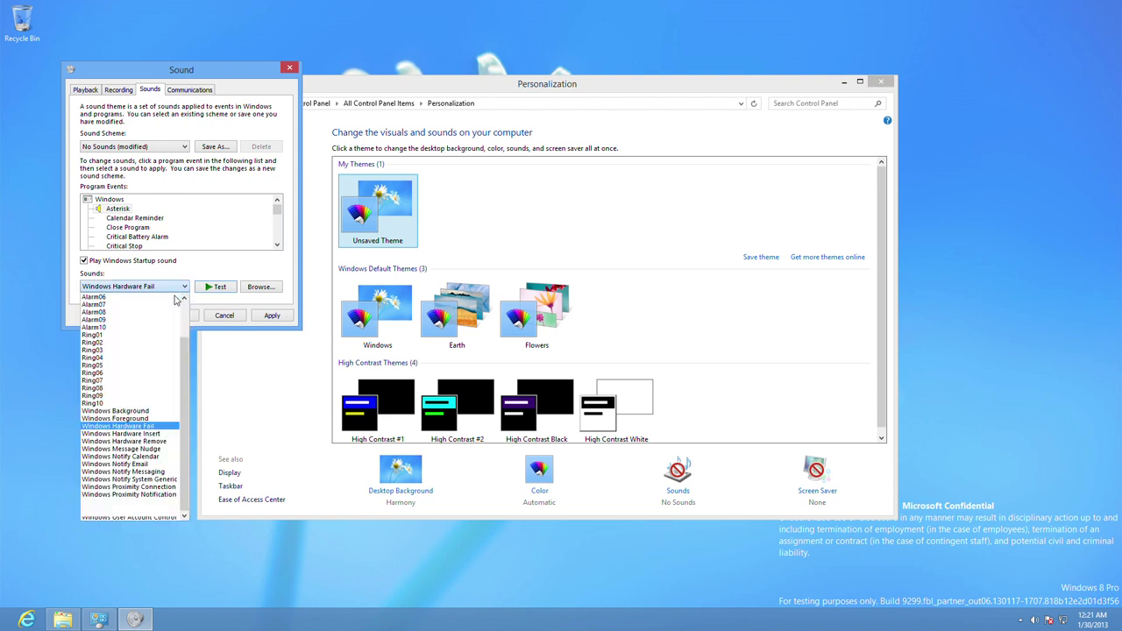
{"action": "left_click", "coordinate": [158, 433]}
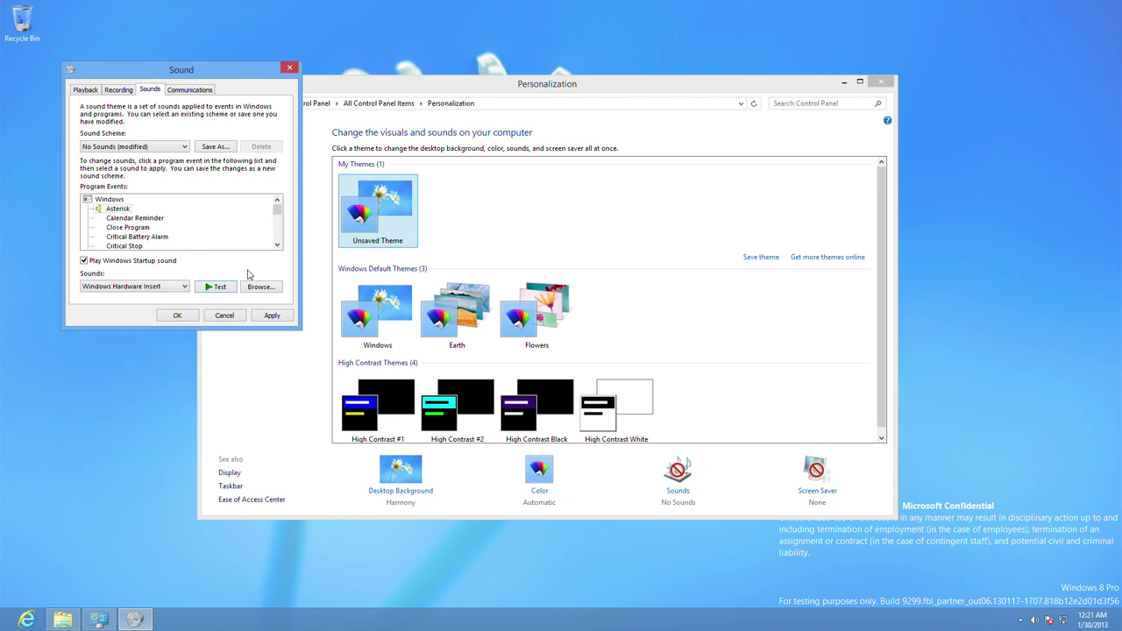
{"action": "left_click", "coordinate": [181, 286]}
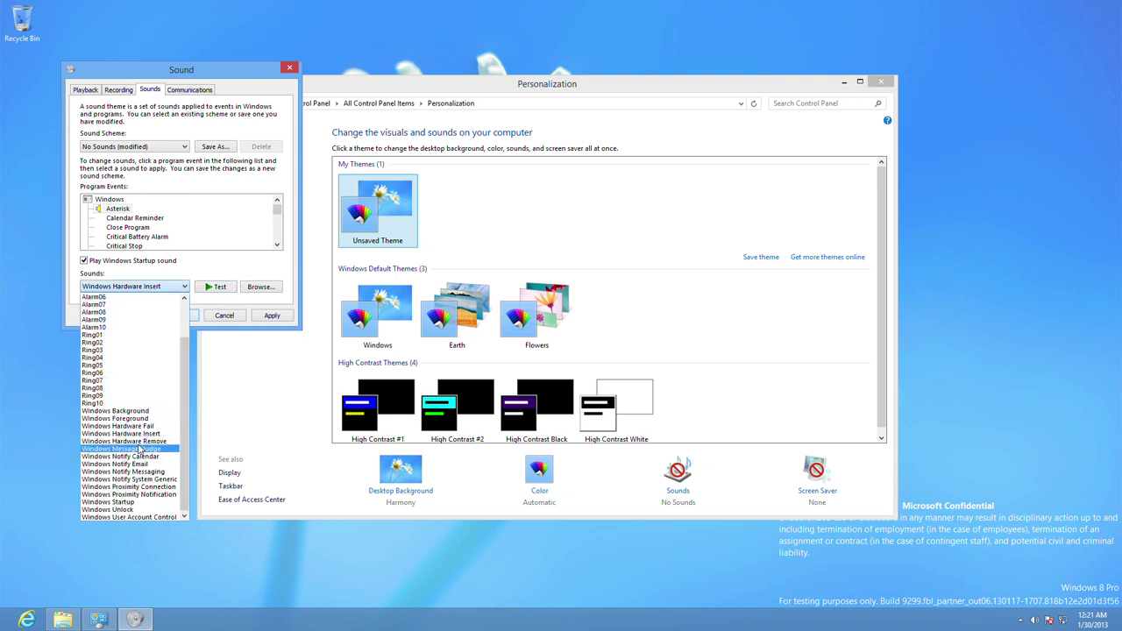
{"action": "left_click", "coordinate": [143, 445]}
{"action": "left_click", "coordinate": [217, 289]}
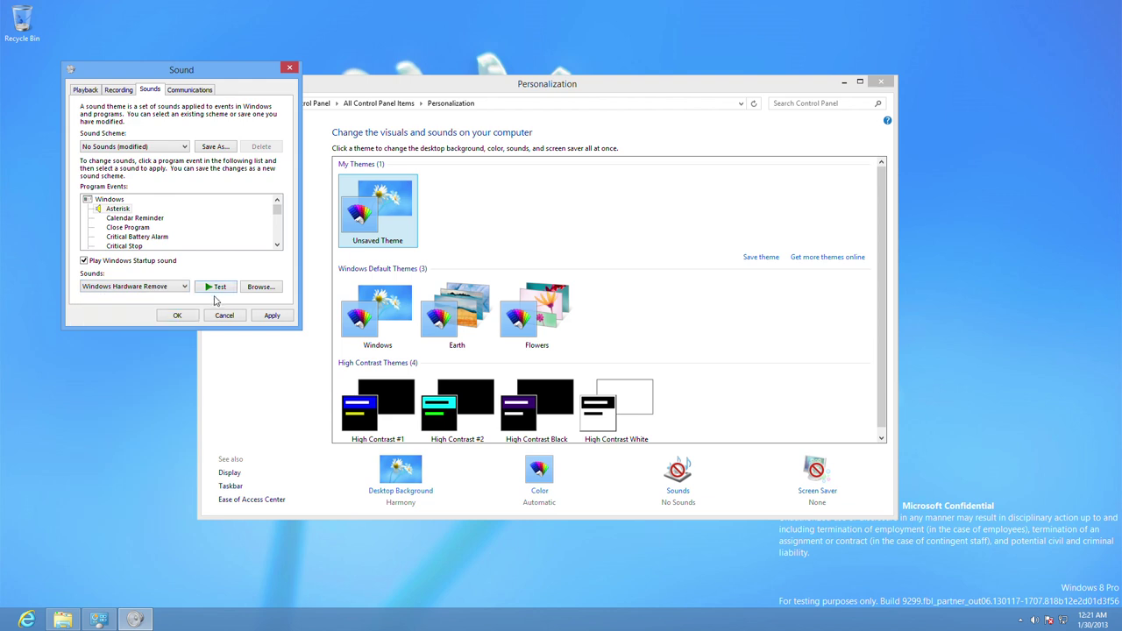
- Preview the Windows Message Nudge and Windows Notify Calendar sounds for the Asterisk event
{"action": "left_click", "coordinate": [176, 286]}
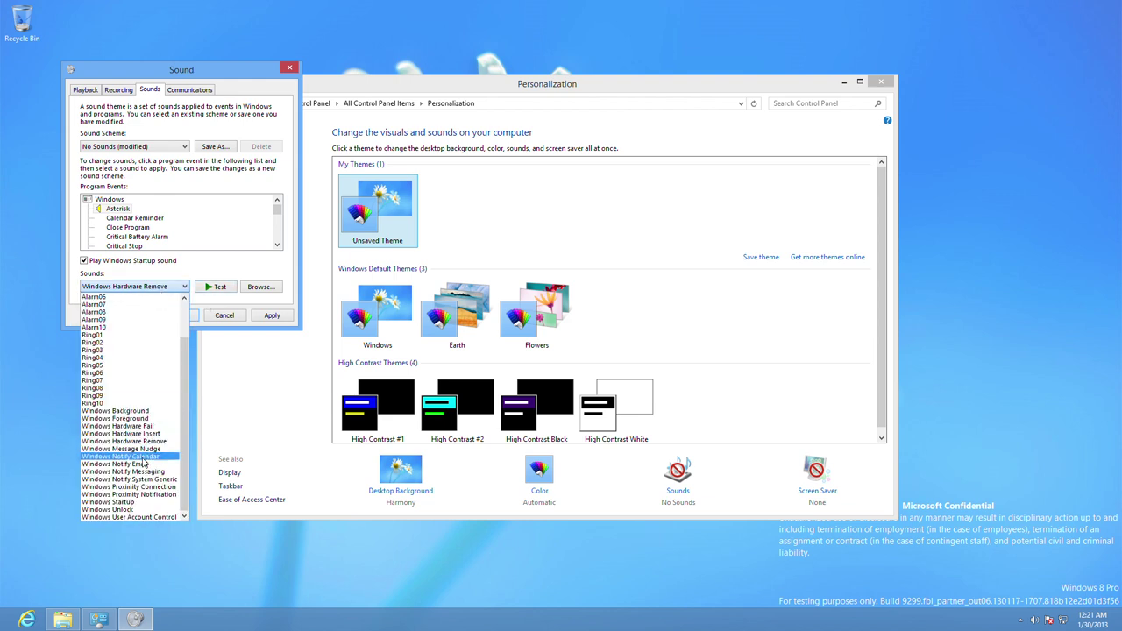
{"action": "left_click", "coordinate": [132, 463]}
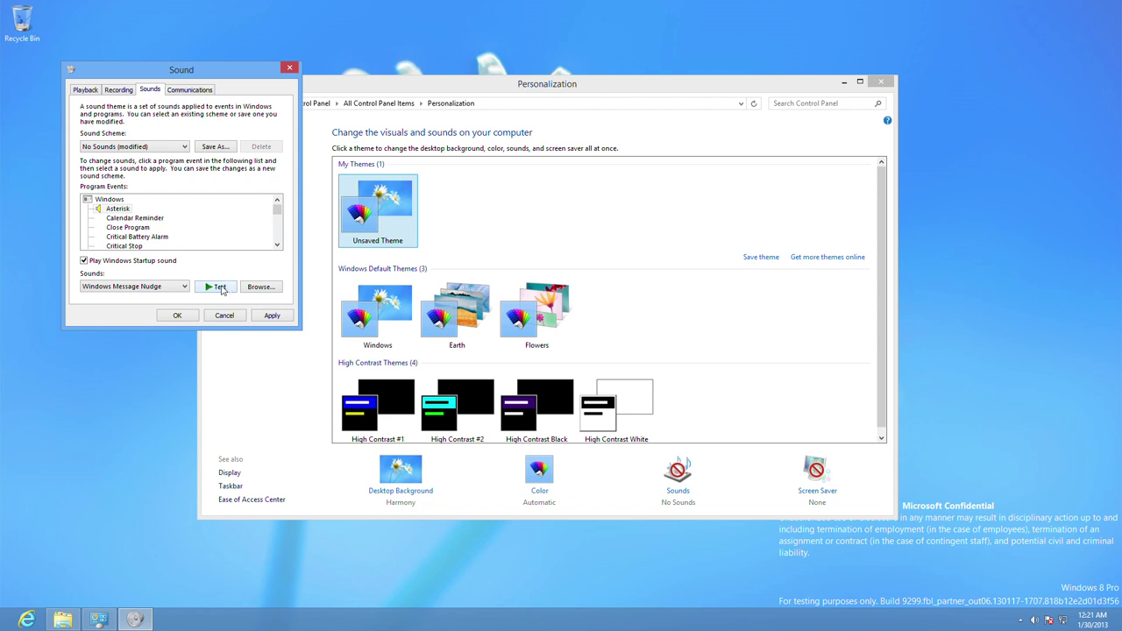
{"action": "left_click", "coordinate": [179, 289]}
{"action": "left_click", "coordinate": [156, 464]}
{"action": "left_click", "coordinate": [212, 287]}
- Preview the Windows Notify Email, Windows Notify Messaging and Windows Notify System Generic sounds for the Asterisk event
{"action": "left_click", "coordinate": [149, 287]}
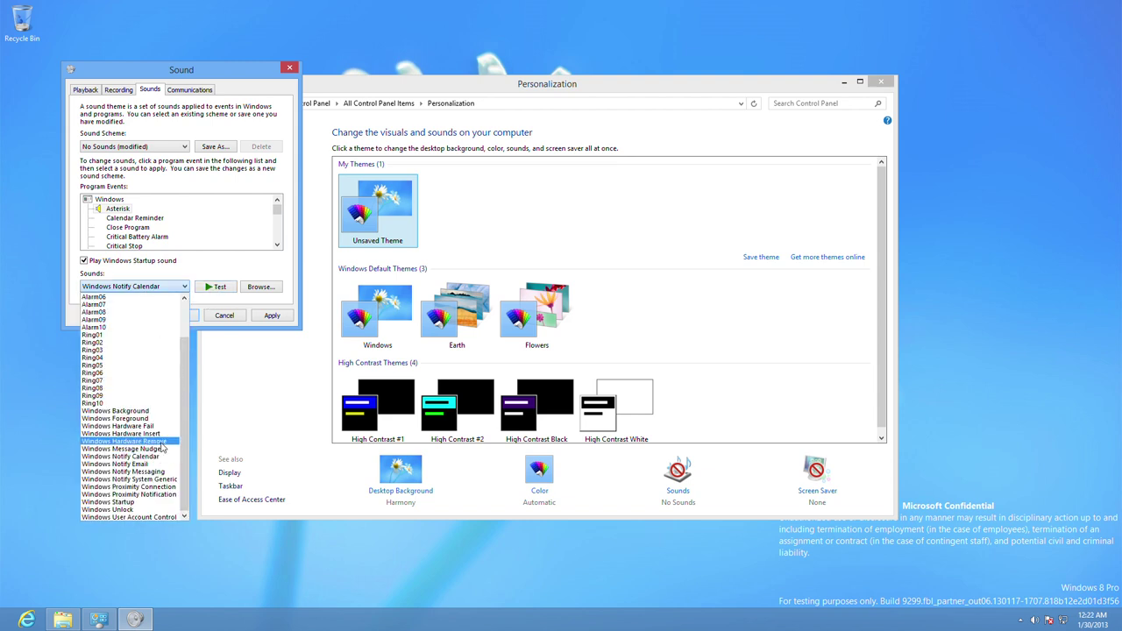
{"action": "left_click", "coordinate": [160, 465]}
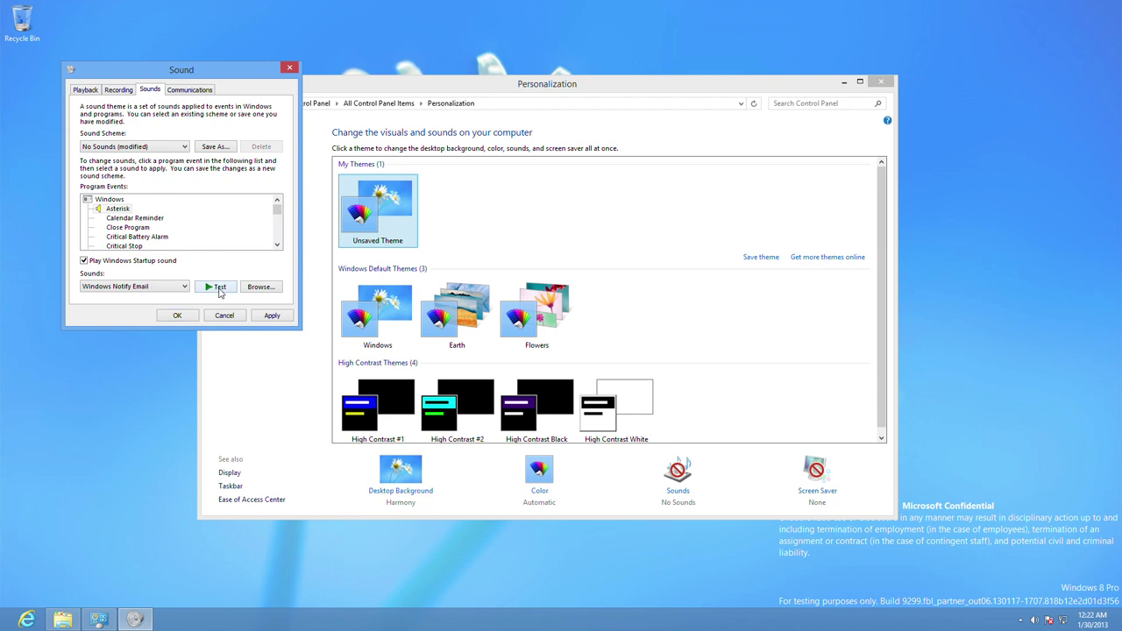
{"action": "left_click", "coordinate": [123, 287]}
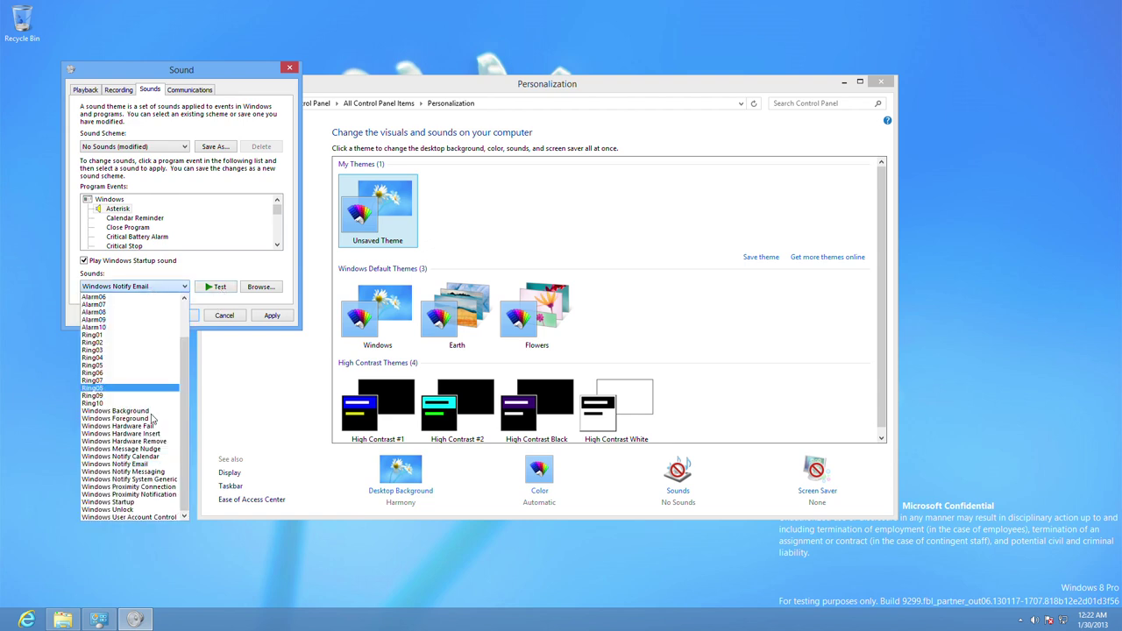
{"action": "left_click", "coordinate": [158, 465]}
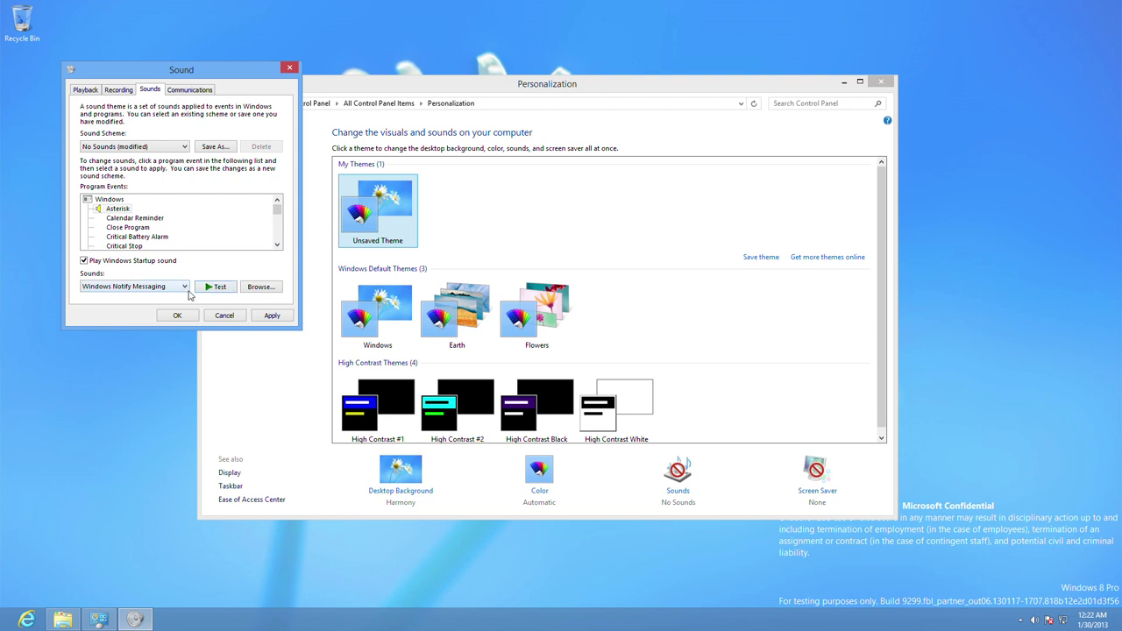
{"action": "left_click", "coordinate": [180, 287]}
{"action": "left_click", "coordinate": [160, 469]}
{"action": "left_click", "coordinate": [216, 290]}
- Select Windows Proximity Connection and Windows Proximity Notification in turn as the Asterisk sound and play each one
{"action": "left_click", "coordinate": [178, 288]}
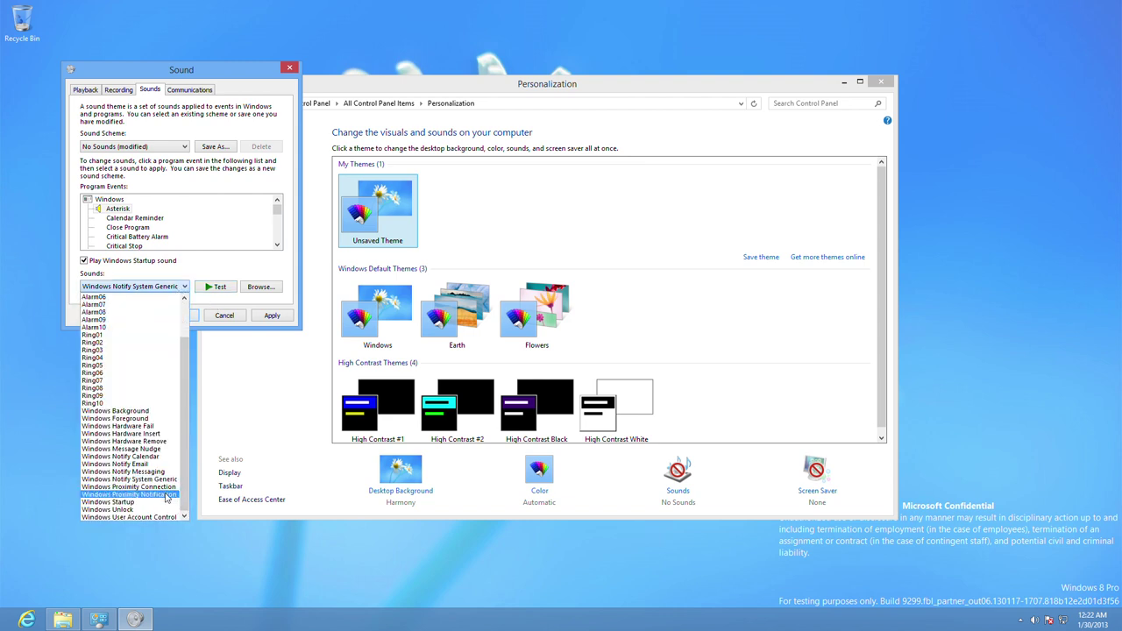
{"action": "left_click", "coordinate": [160, 493]}
{"action": "left_click", "coordinate": [215, 290]}
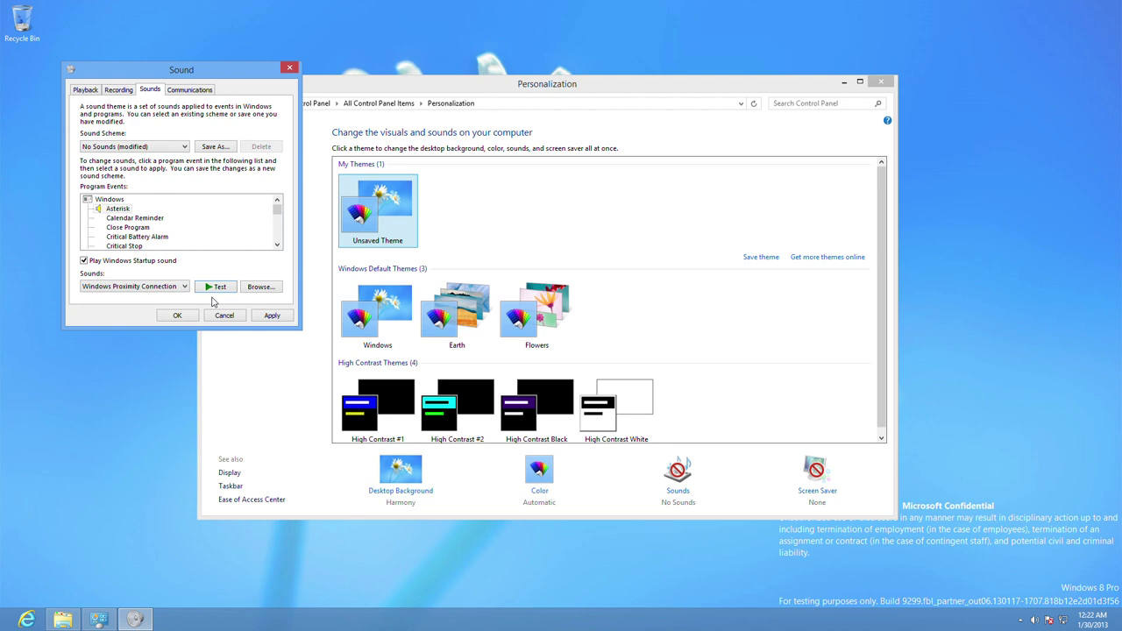
{"action": "left_click", "coordinate": [165, 287]}
{"action": "left_click", "coordinate": [162, 459]}
{"action": "left_click", "coordinate": [210, 288]}
- Preview the Windows Unlock and Windows User Account Control sounds for the Asterisk event
{"action": "left_click", "coordinate": [185, 290]}
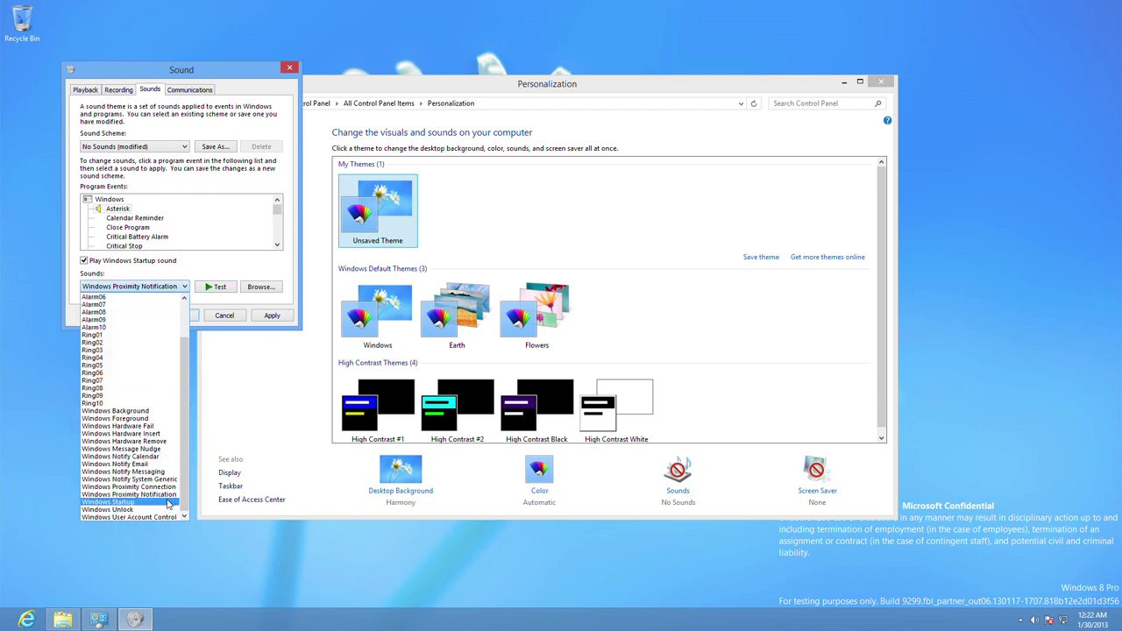
{"action": "left_click", "coordinate": [165, 510]}
{"action": "left_click", "coordinate": [214, 291]}
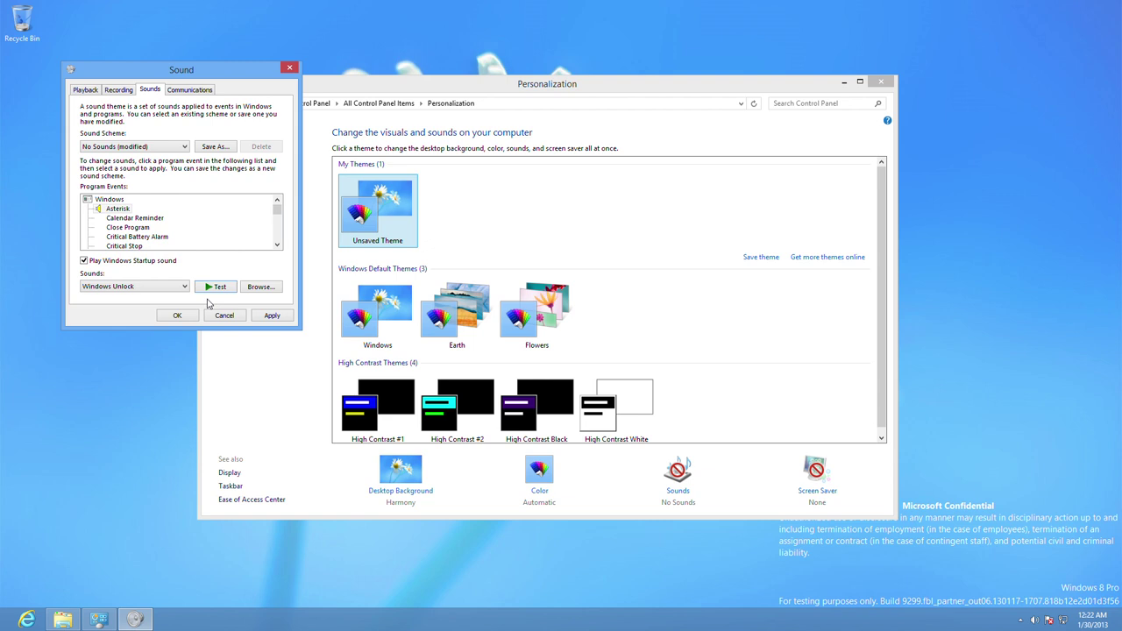
{"action": "left_click", "coordinate": [178, 294]}
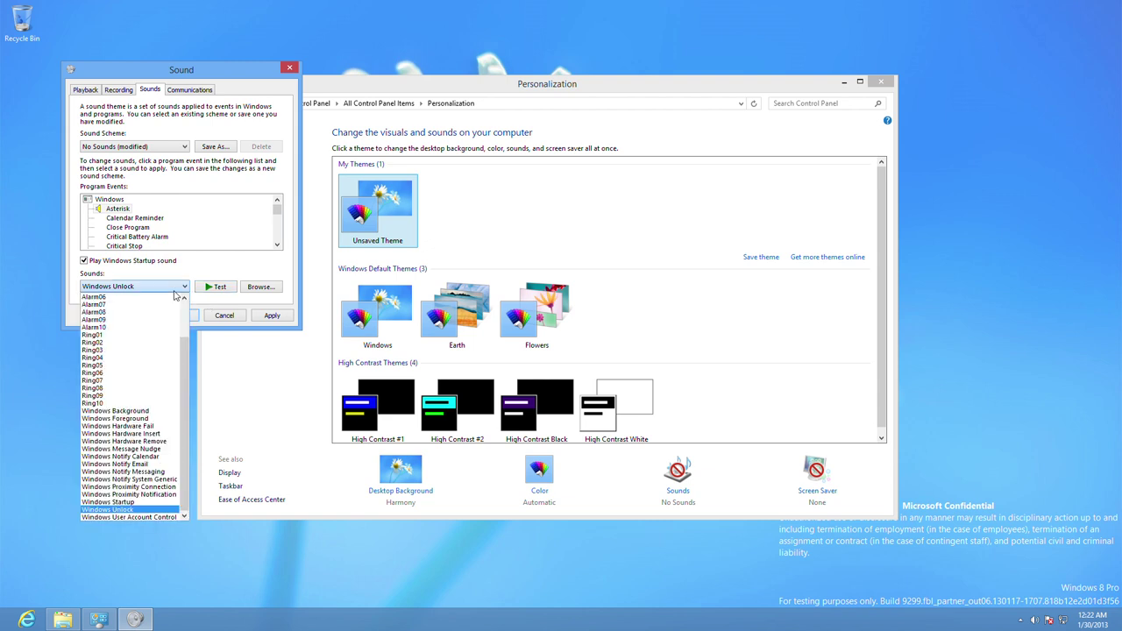
{"action": "left_click", "coordinate": [169, 517]}
{"action": "left_click", "coordinate": [230, 289]}
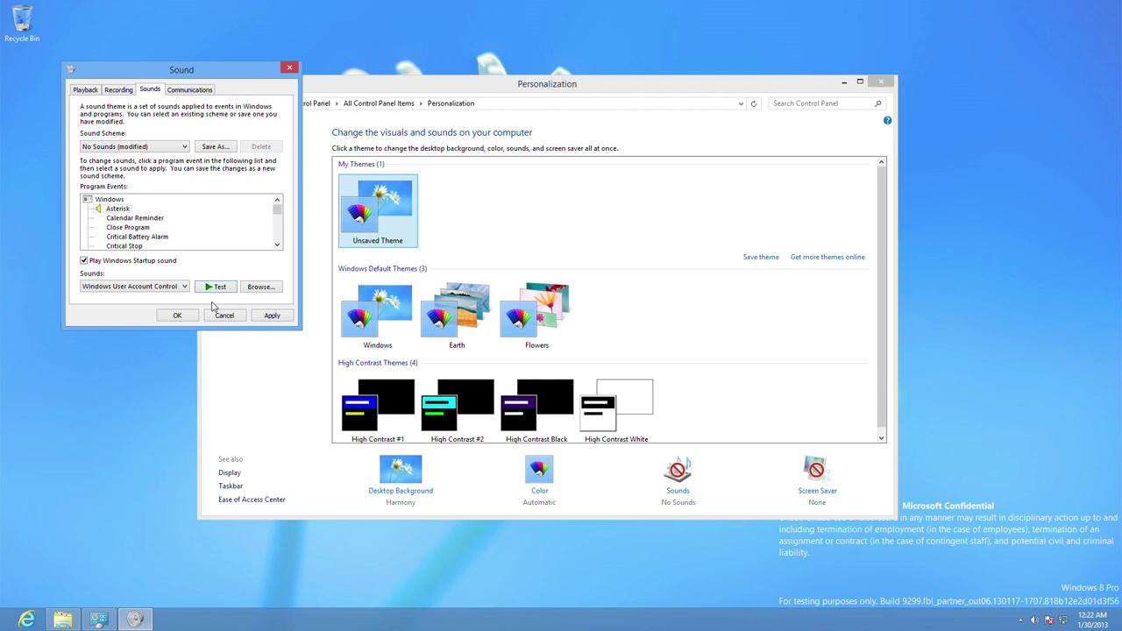
- Dismiss the Sound dialog without saving, and close the Personalization and File Explorer windows
{"action": "key", "text": "Escape"}
{"action": "key", "text": "alt+F4"}
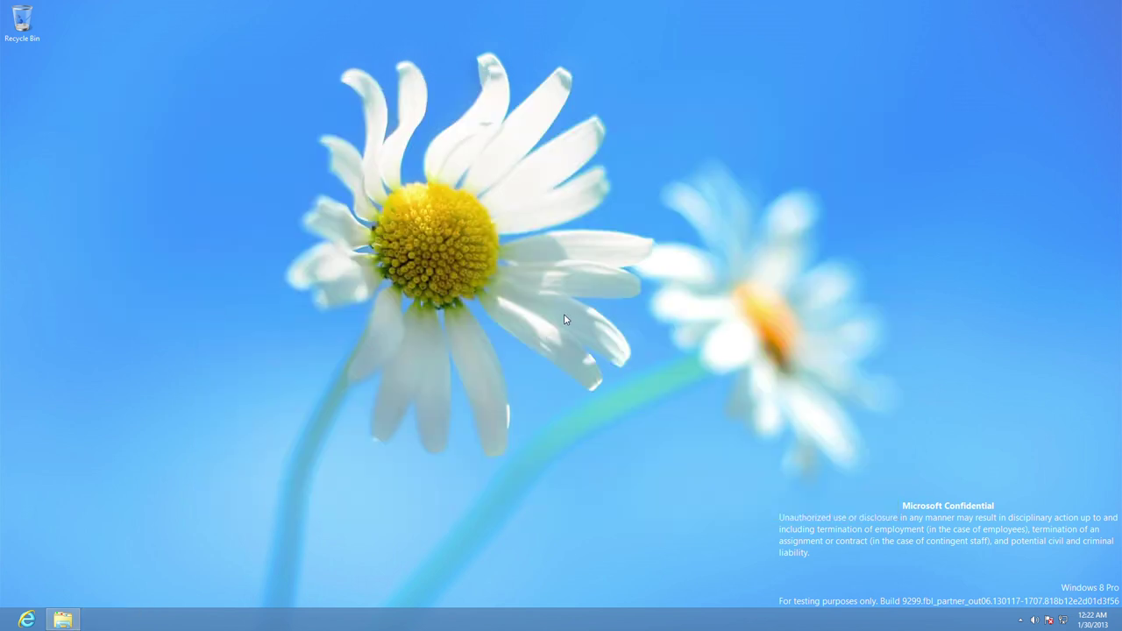
{"action": "right_click", "coordinate": [70, 620]}
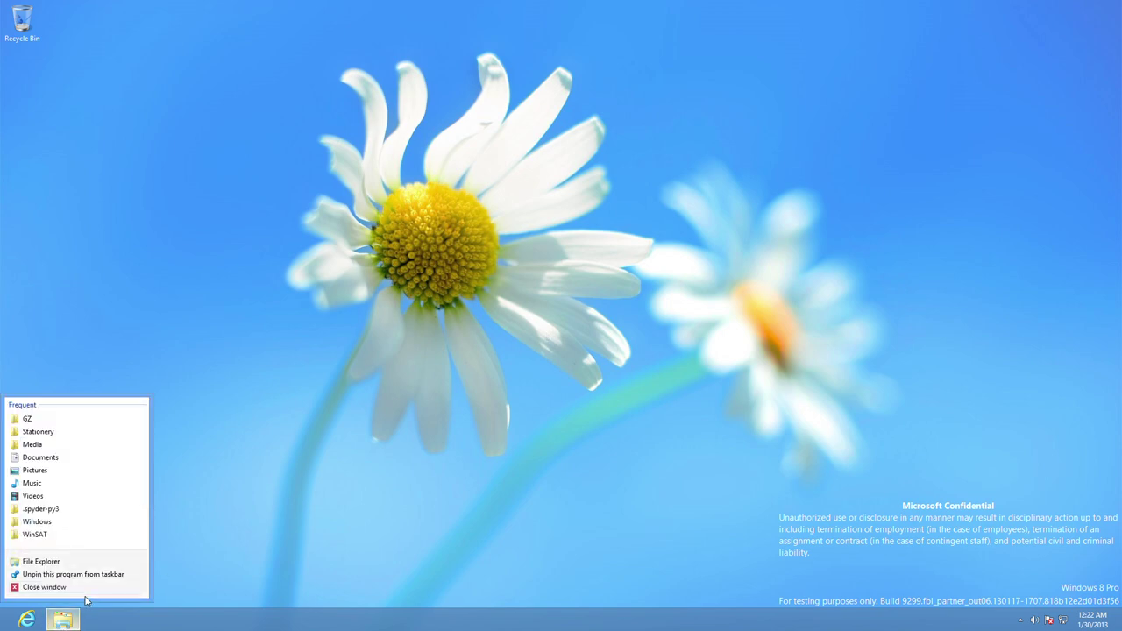
{"action": "left_click", "coordinate": [94, 587]}
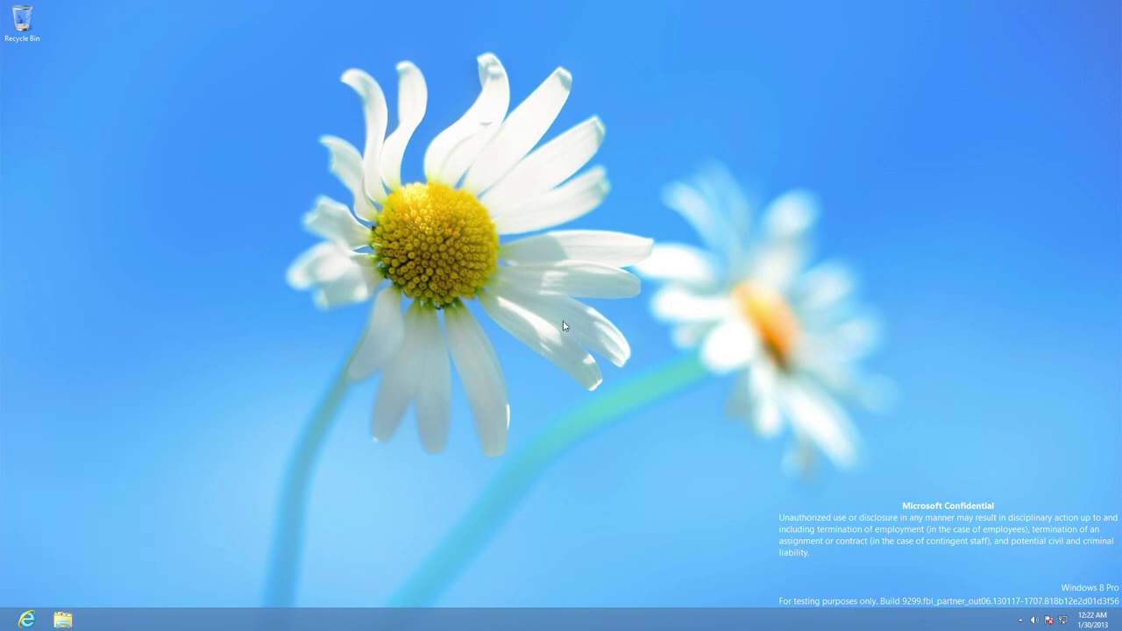